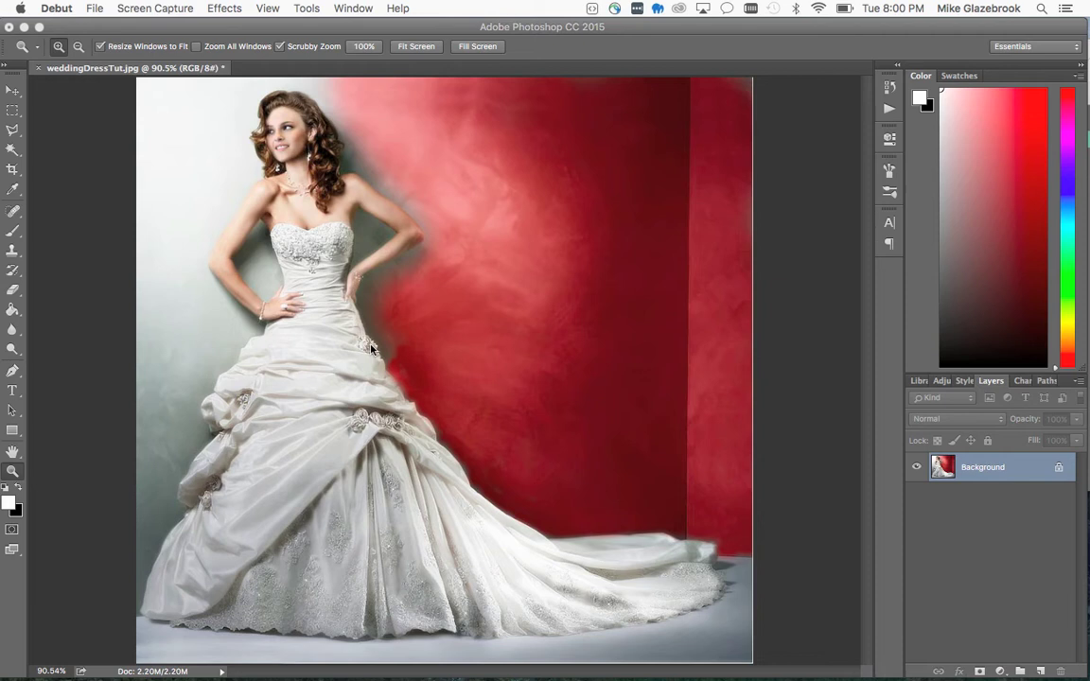
# Duplicate the Background layer and rename the copy 'base'.
pyautogui.click(1022, 476)
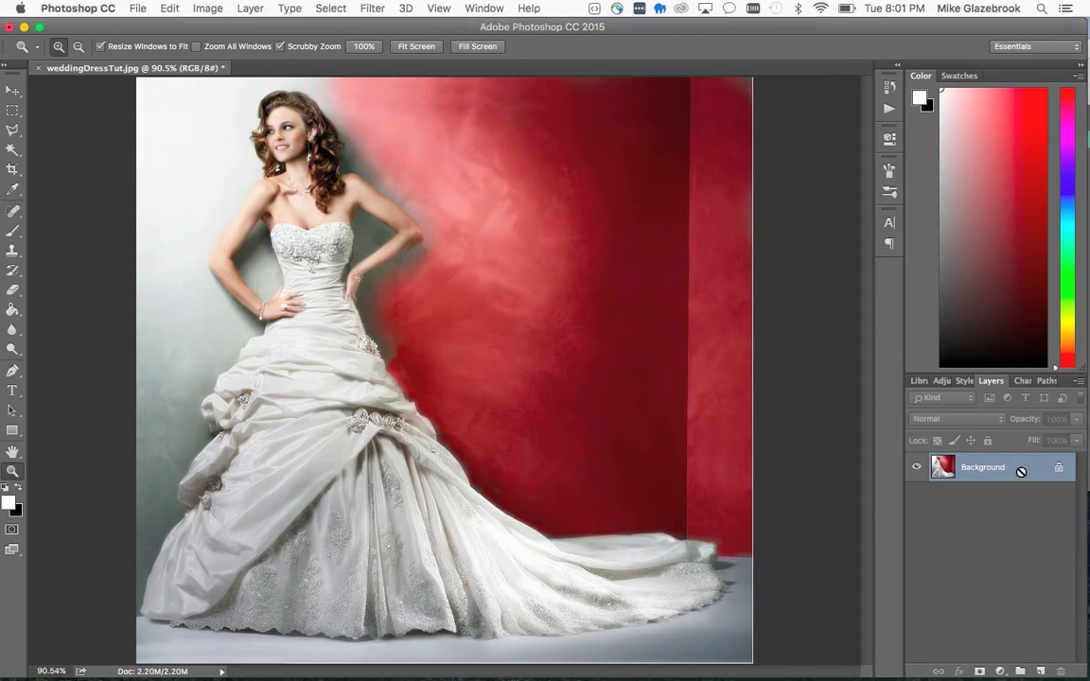
pyautogui.hotkey('ctrl', 'j')
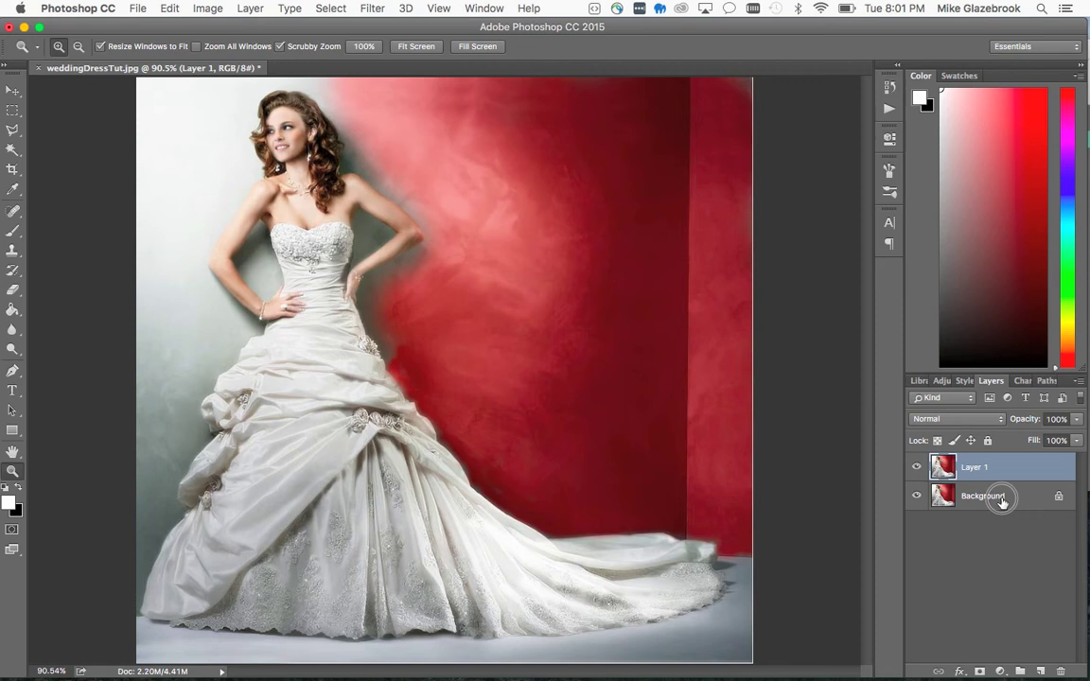
pyautogui.click(1001, 498)
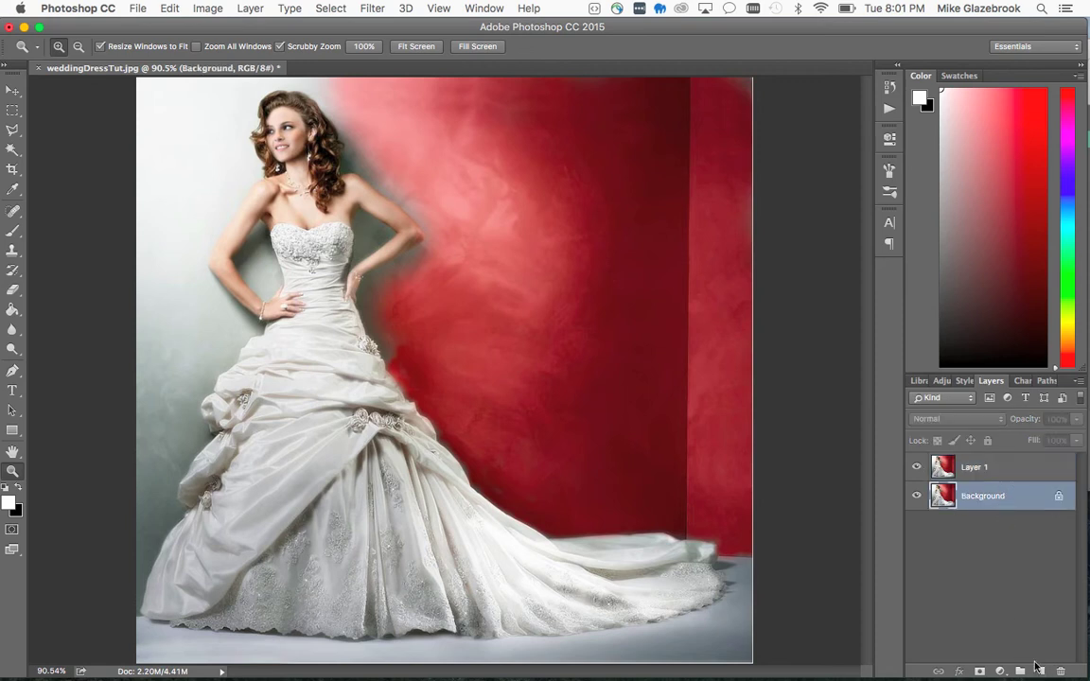
pyautogui.doubleClick(981, 469)
pyautogui.write('ba')
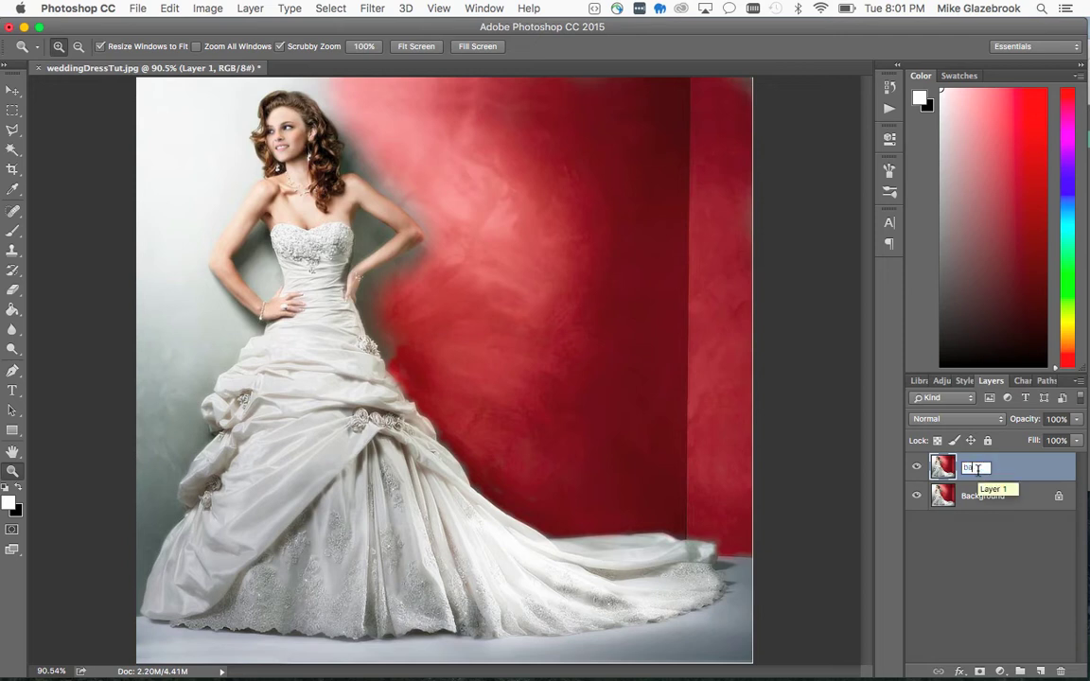
pyautogui.write('se')
pyautogui.press('Return')
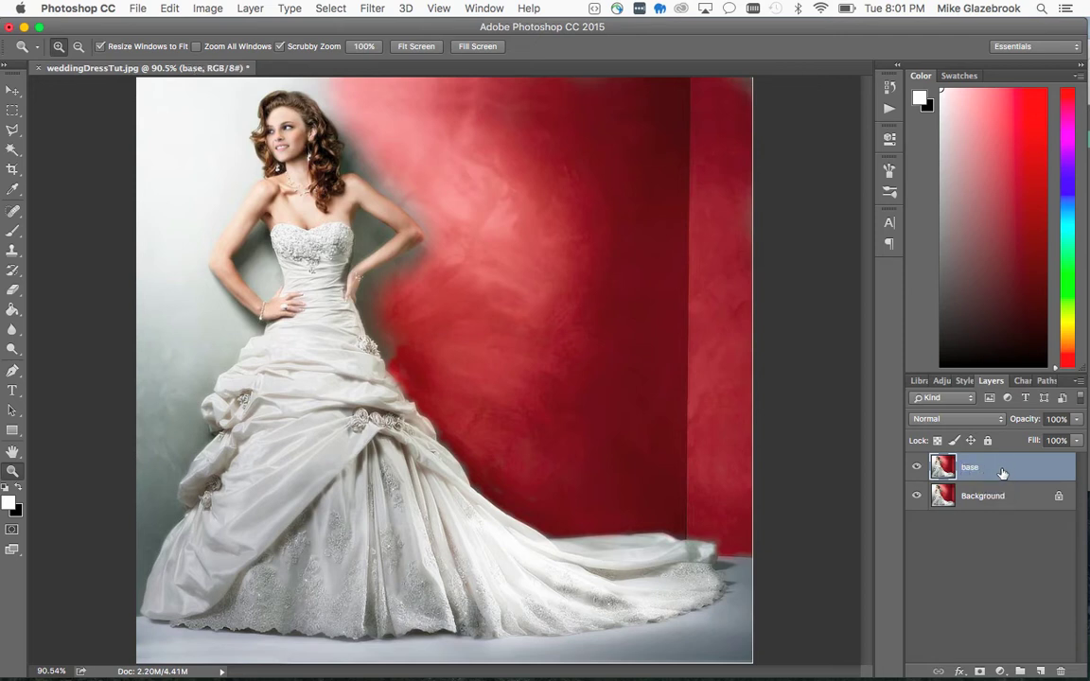
# Duplicate the base layer and name the new copy 'cleavage'.
pyautogui.moveTo(1002, 472); pyautogui.dragTo(1042, 670)
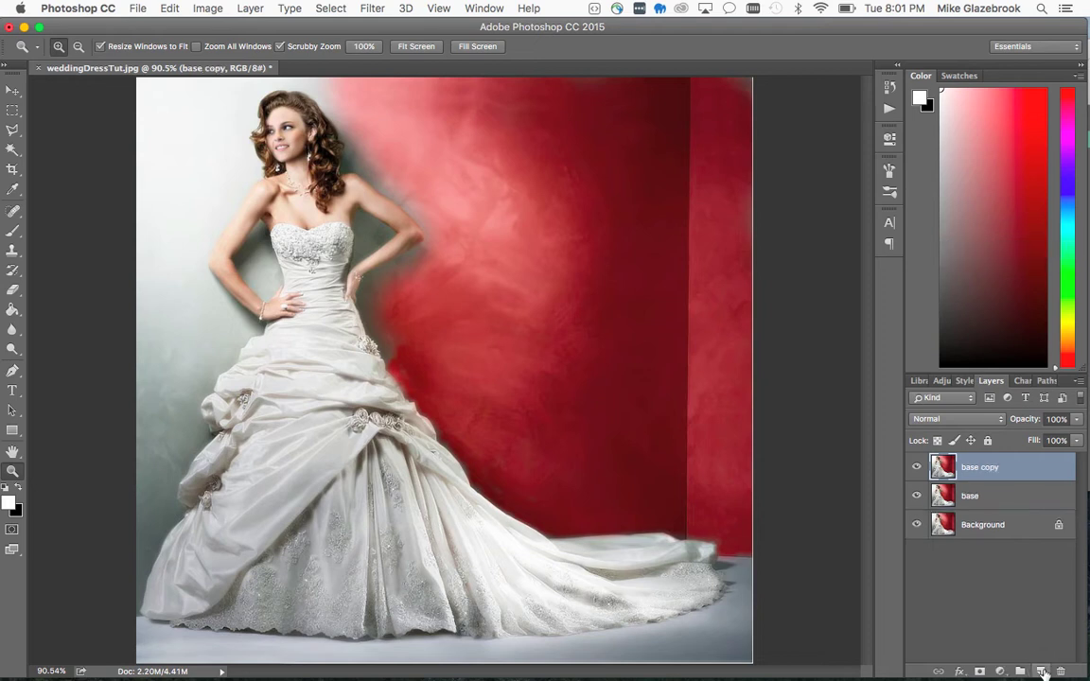
pyautogui.doubleClick(983, 469)
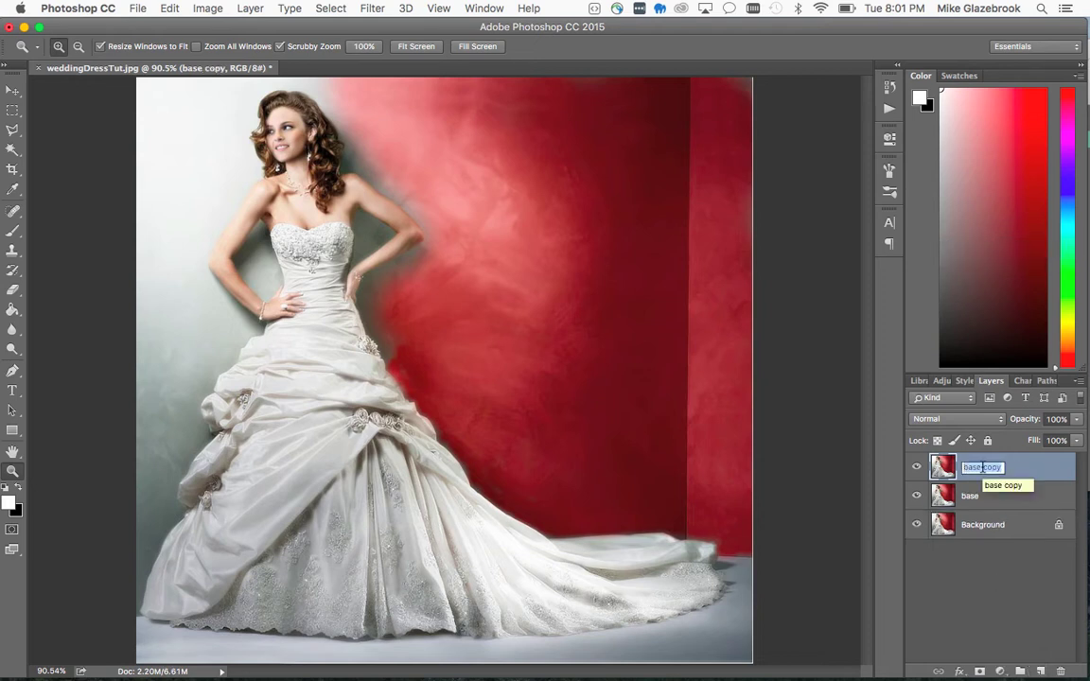
pyautogui.write('d')
pyautogui.write('leavage')
pyautogui.press('Return')
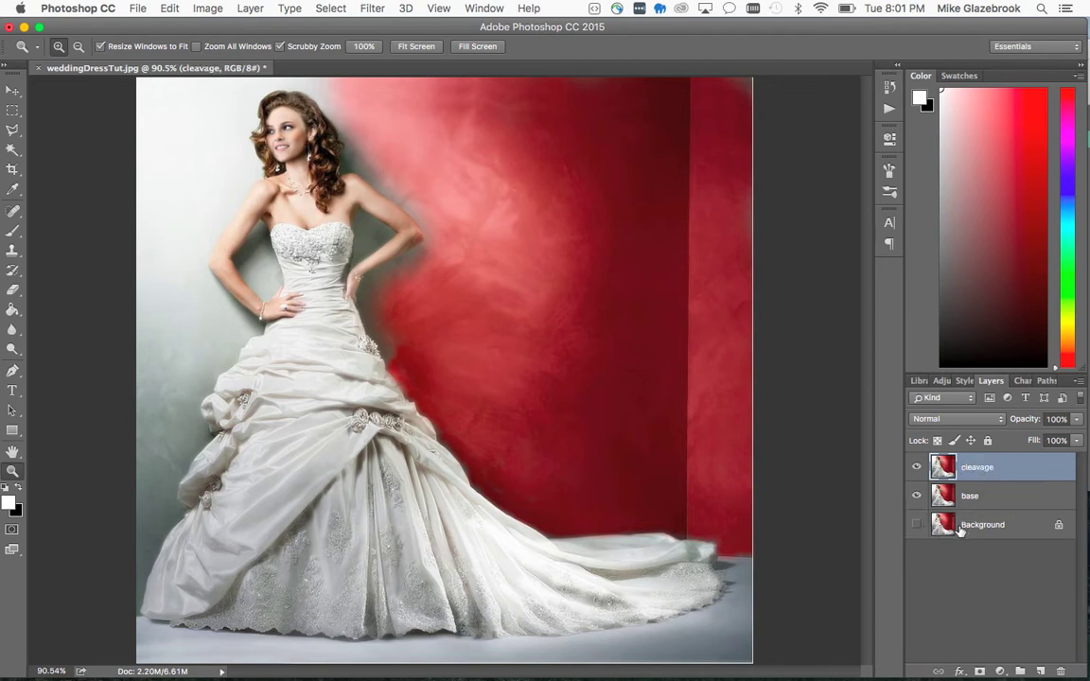
# Hide base, mask the cleavage layer, and set the Eraser to 236 px at 80% hardness.
pyautogui.click(916, 496)
pyautogui.click(980, 672)
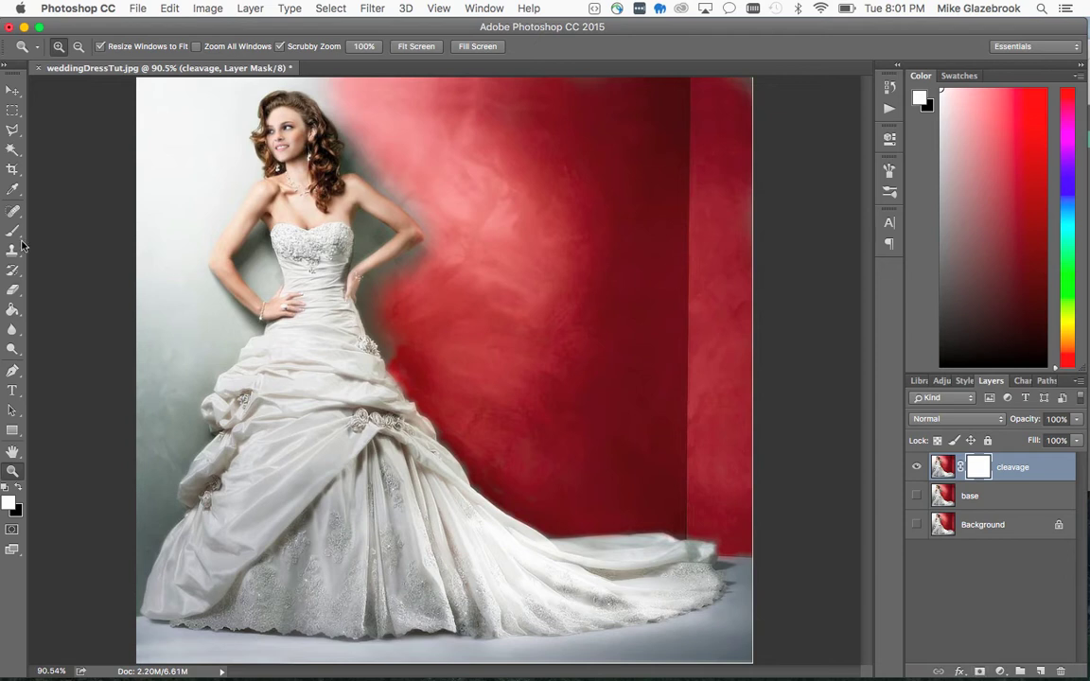
pyautogui.click(13, 291)
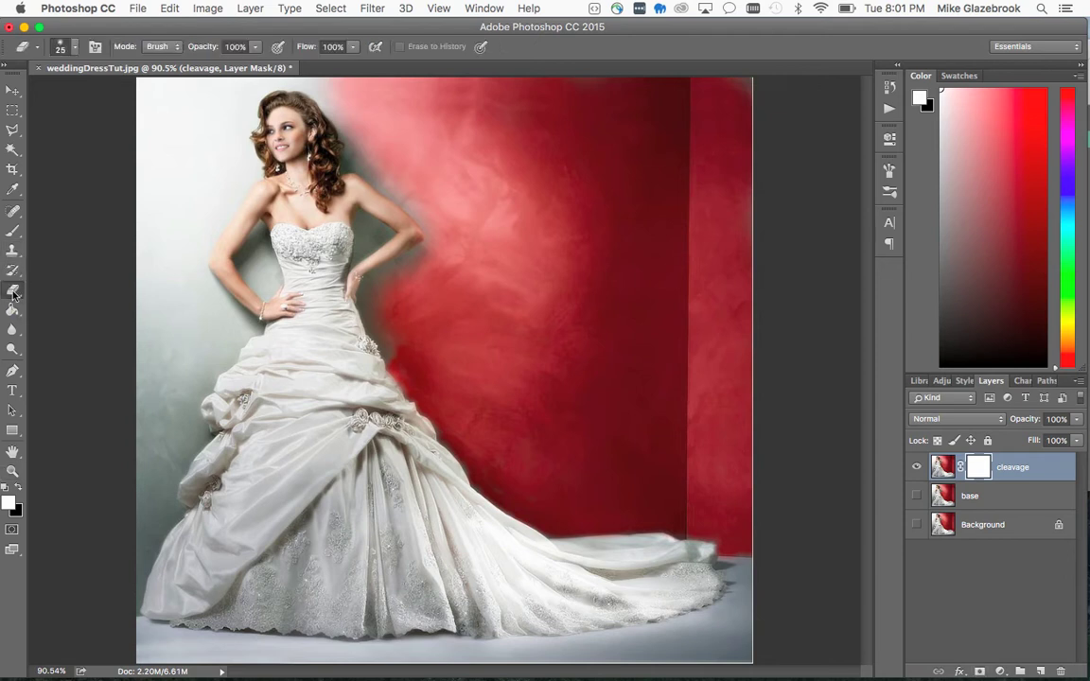
pyautogui.click(75, 49)
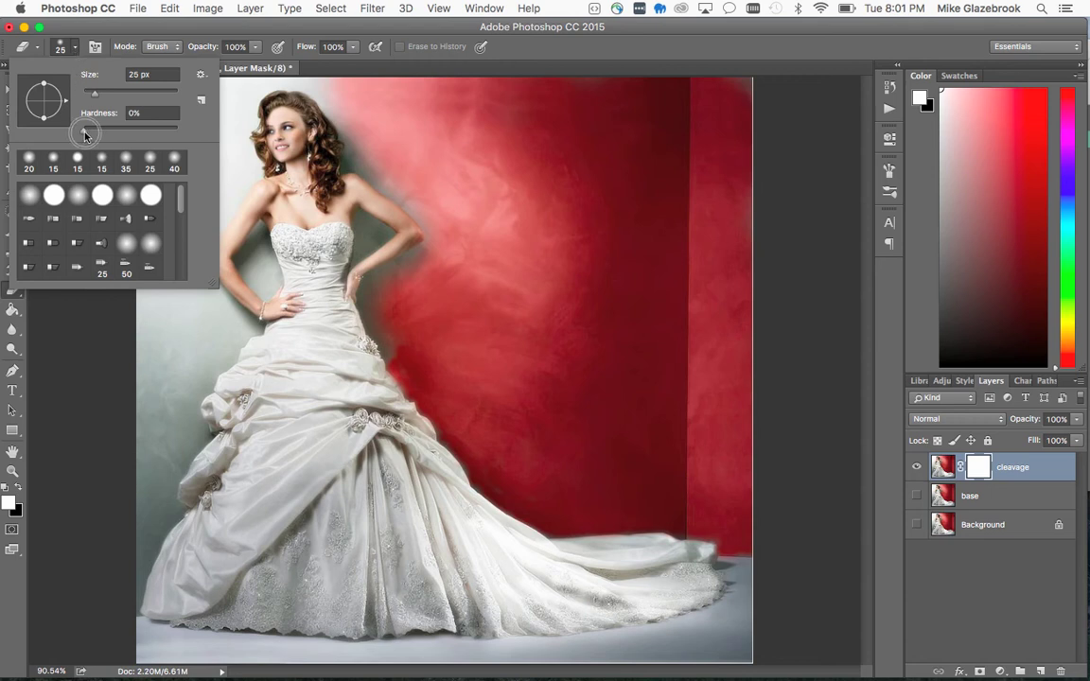
pyautogui.moveTo(82, 135); pyautogui.dragTo(159, 133)
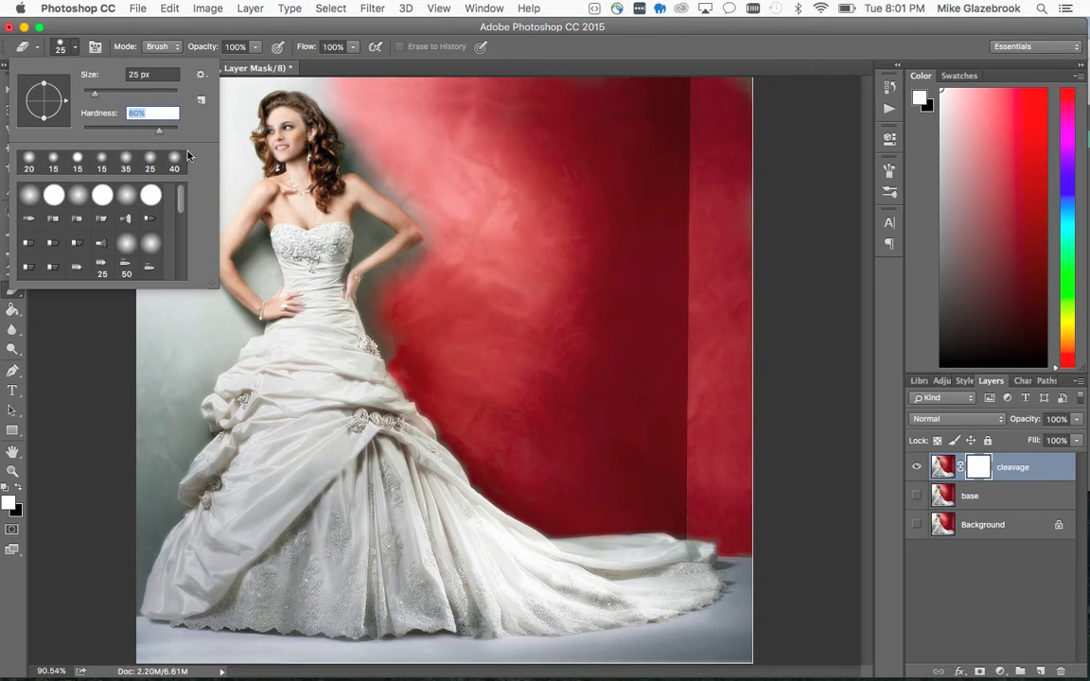
pyautogui.moveTo(93, 95); pyautogui.dragTo(157, 96)
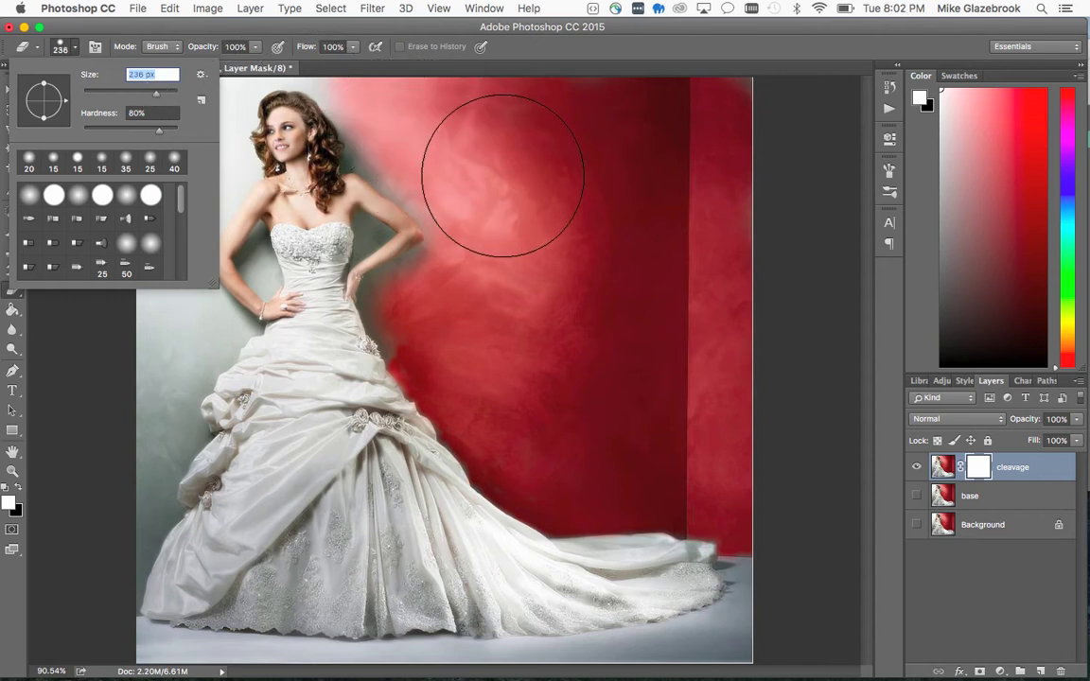
# Erase the red background patches, the top band and the grey wall left of the dress.
pyautogui.click(579, 357)
pyautogui.click(671, 371)
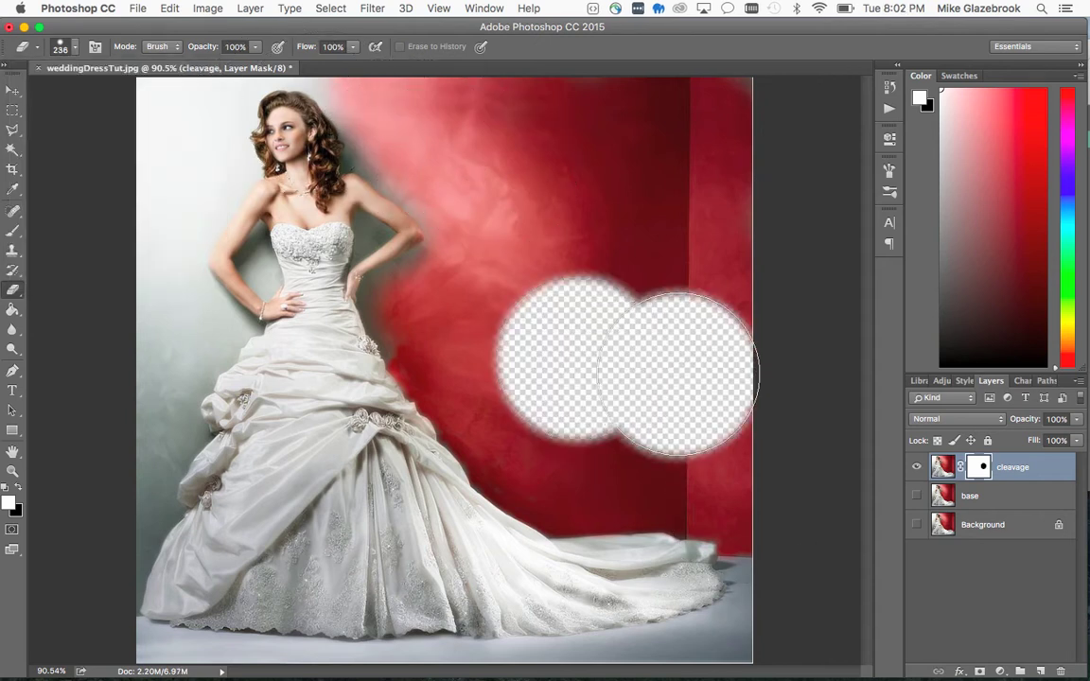
pyautogui.moveTo(689, 136)
pyautogui.mouseDown()
pyautogui.moveTo(705, 99)
pyautogui.moveTo(558, 99)
pyautogui.moveTo(316, 73)
pyautogui.moveTo(295, 90)
pyautogui.moveTo(190, 104)
pyautogui.mouseUp()
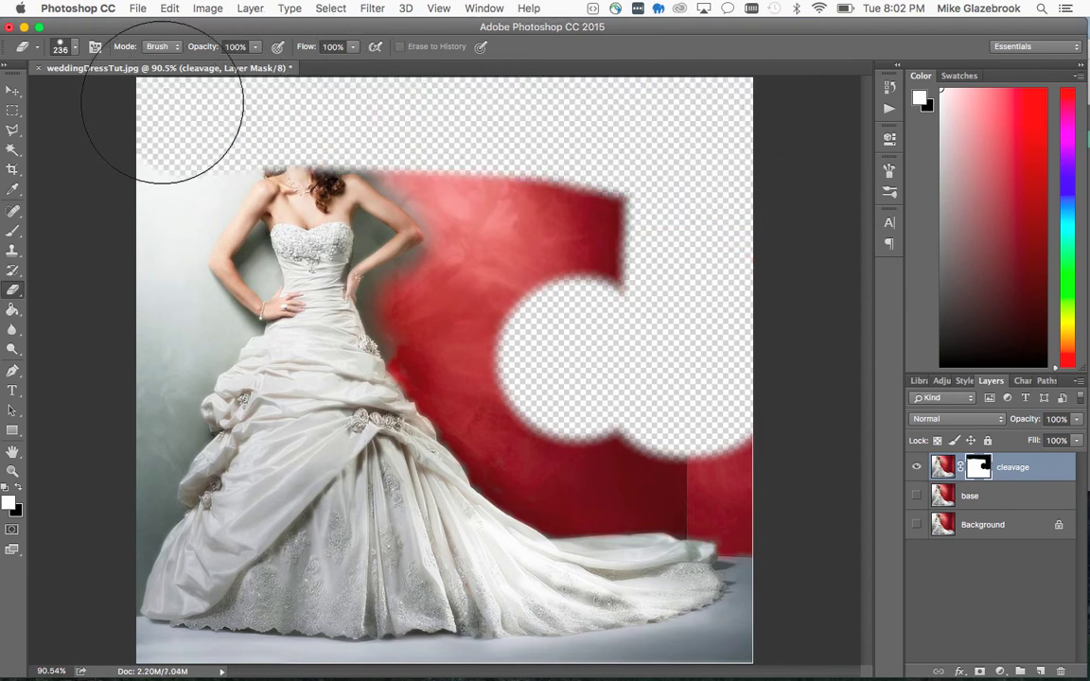
pyautogui.moveTo(173, 222)
pyautogui.mouseDown()
pyautogui.moveTo(159, 612)
pyautogui.moveTo(708, 612)
pyautogui.moveTo(723, 343)
pyautogui.moveTo(585, 515)
pyautogui.moveTo(529, 531)
pyautogui.moveTo(272, 526)
pyautogui.moveTo(270, 424)
pyautogui.moveTo(377, 388)
pyautogui.moveTo(522, 437)
pyautogui.moveTo(564, 312)
pyautogui.moveTo(562, 227)
pyautogui.moveTo(462, 233)
pyautogui.moveTo(466, 257)
pyautogui.moveTo(431, 317)
pyautogui.moveTo(339, 362)
pyautogui.moveTo(276, 363)
pyautogui.moveTo(210, 323)
pyautogui.moveTo(192, 295)
pyautogui.moveTo(183, 193)
pyautogui.moveTo(195, 169)
pyautogui.moveTo(252, 144)
pyautogui.moveTo(355, 129)
pyautogui.moveTo(414, 147)
pyautogui.moveTo(421, 178)
pyautogui.moveTo(444, 230)
pyautogui.mouseUp()
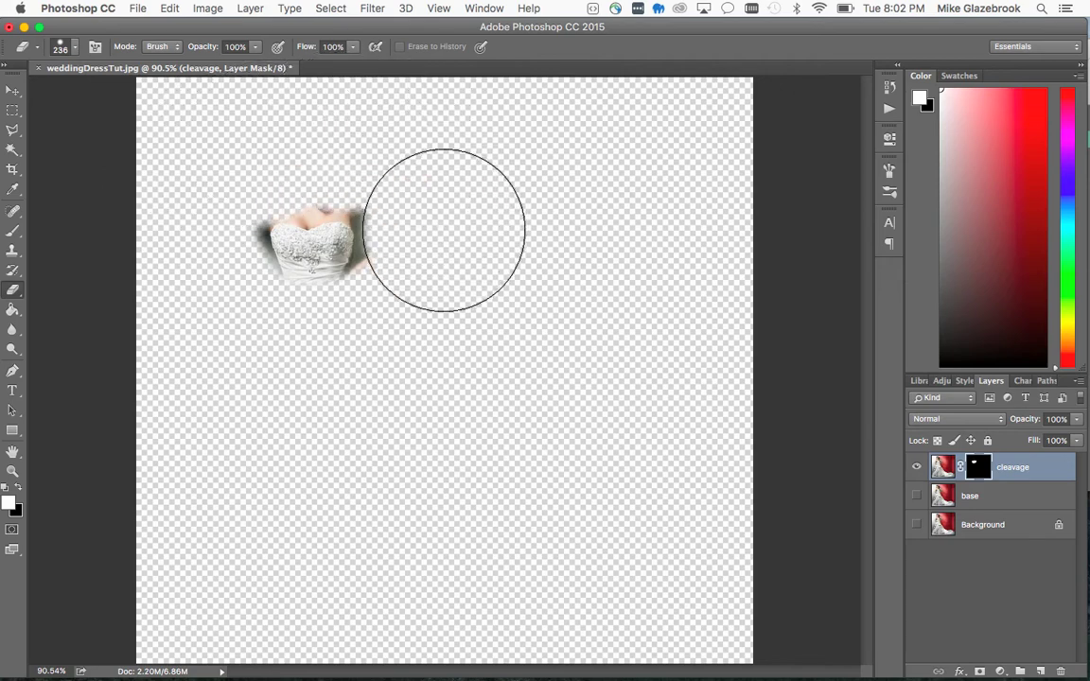
# Zoom to 300% on the bodice and shrink the eraser to 30 px.
pyautogui.press('z')
pyautogui.click(297, 232)
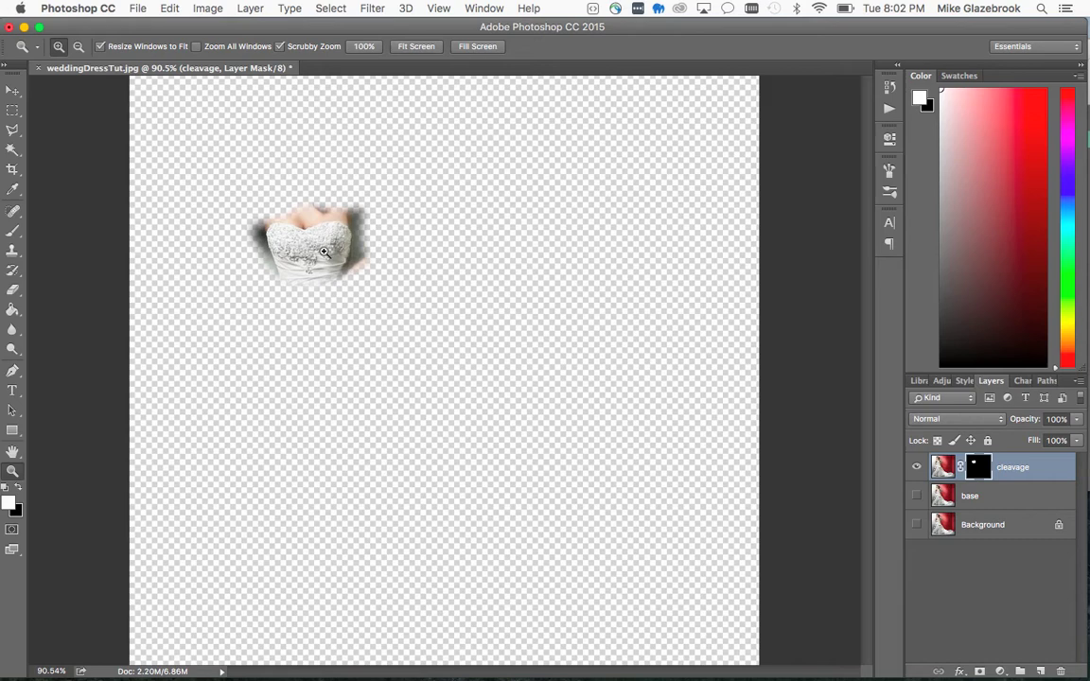
pyautogui.click(299, 254)
pyautogui.click(299, 253)
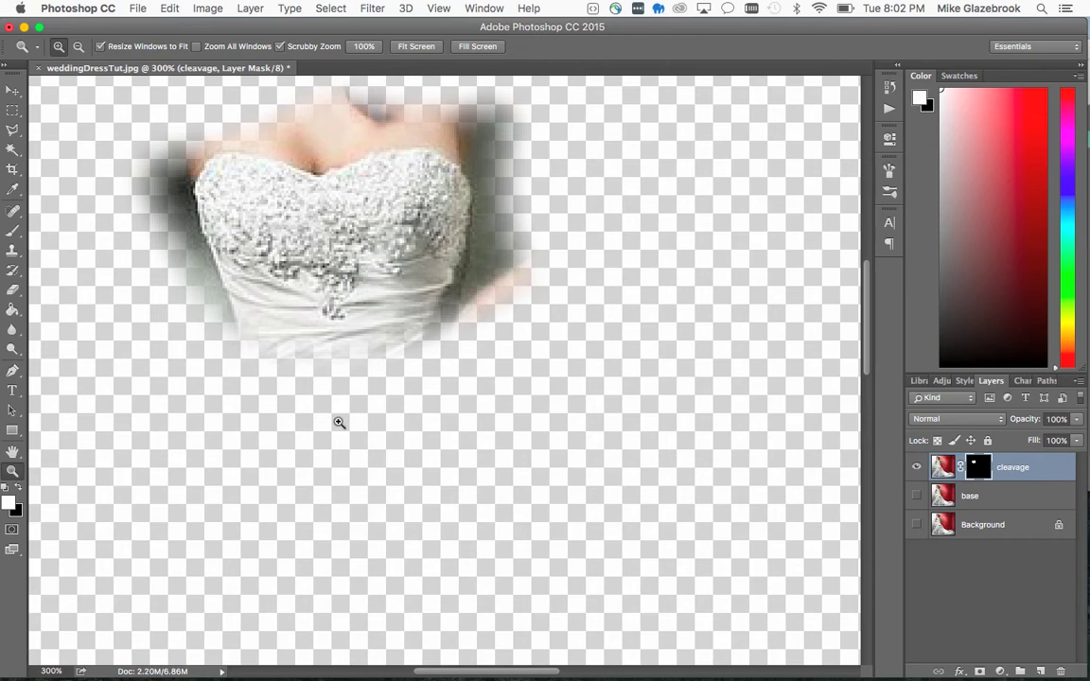
pyautogui.scroll(5, 338, 422)
pyautogui.press('e')
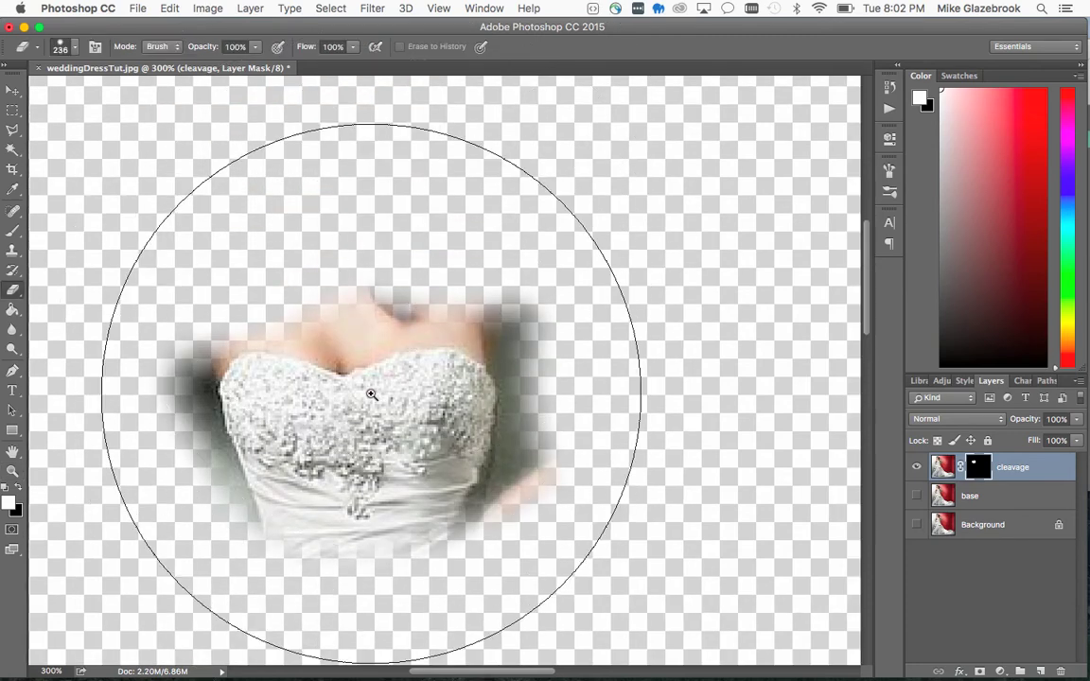
pyautogui.press('[')
pyautogui.press('[')
pyautogui.press('[')
pyautogui.press('[')
pyautogui.press('[')
pyautogui.press('[')
pyautogui.press('[')
pyautogui.press('[')
pyautogui.press('[')
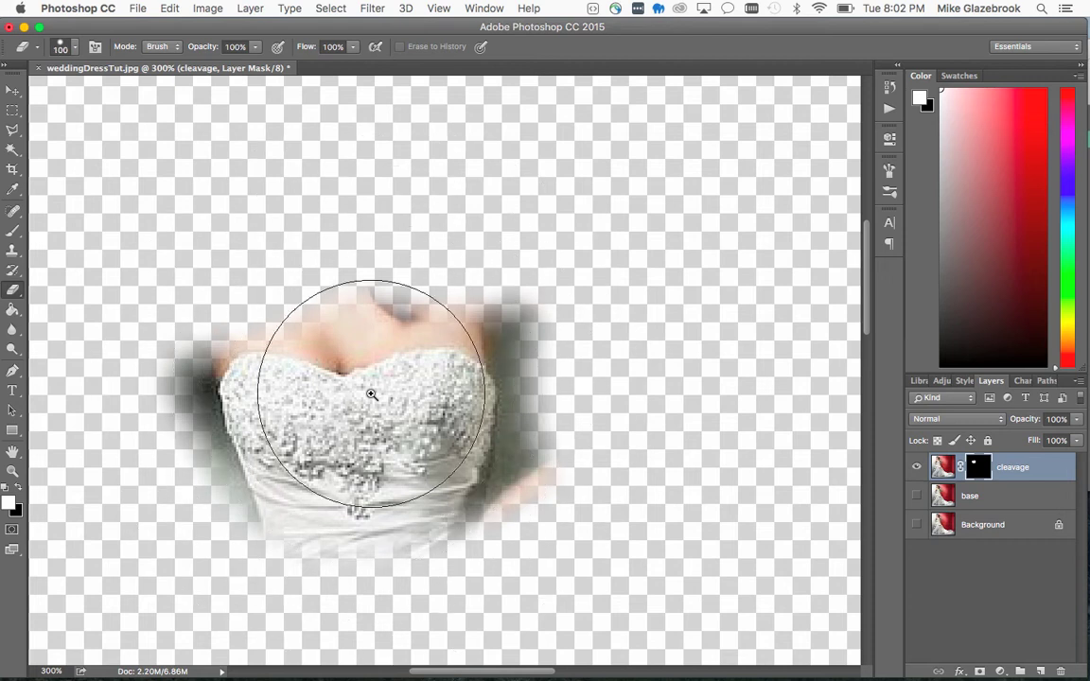
pyautogui.press('[')
pyautogui.press('[')
pyautogui.press('[')
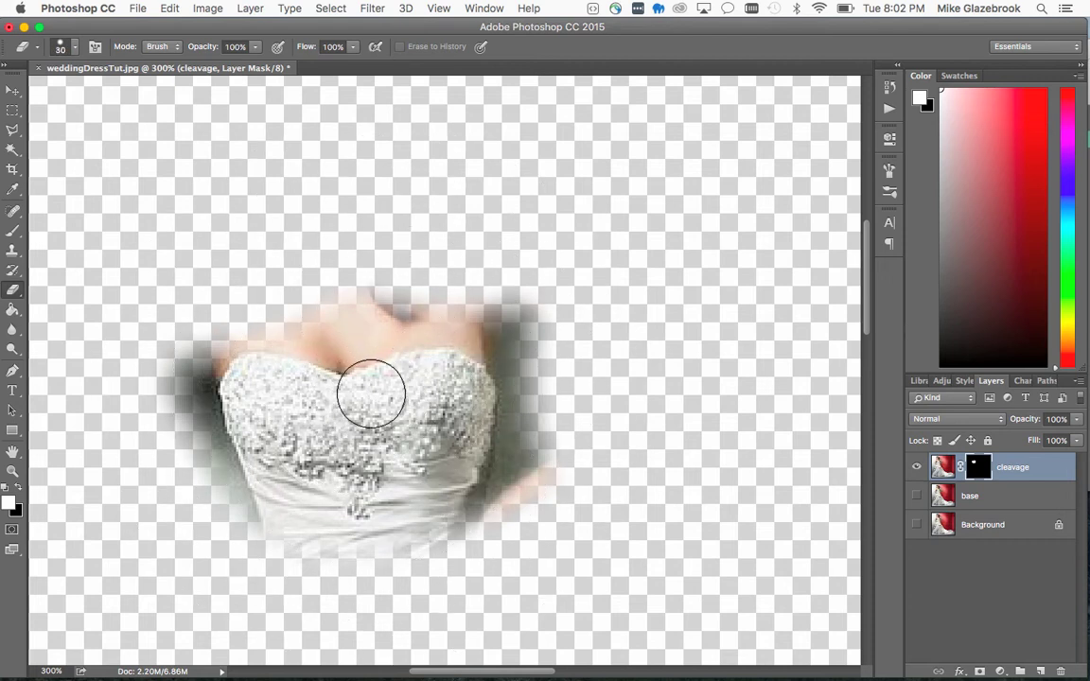
pyautogui.press(']')
pyautogui.press(']')
pyautogui.press('[')
pyautogui.press('[')
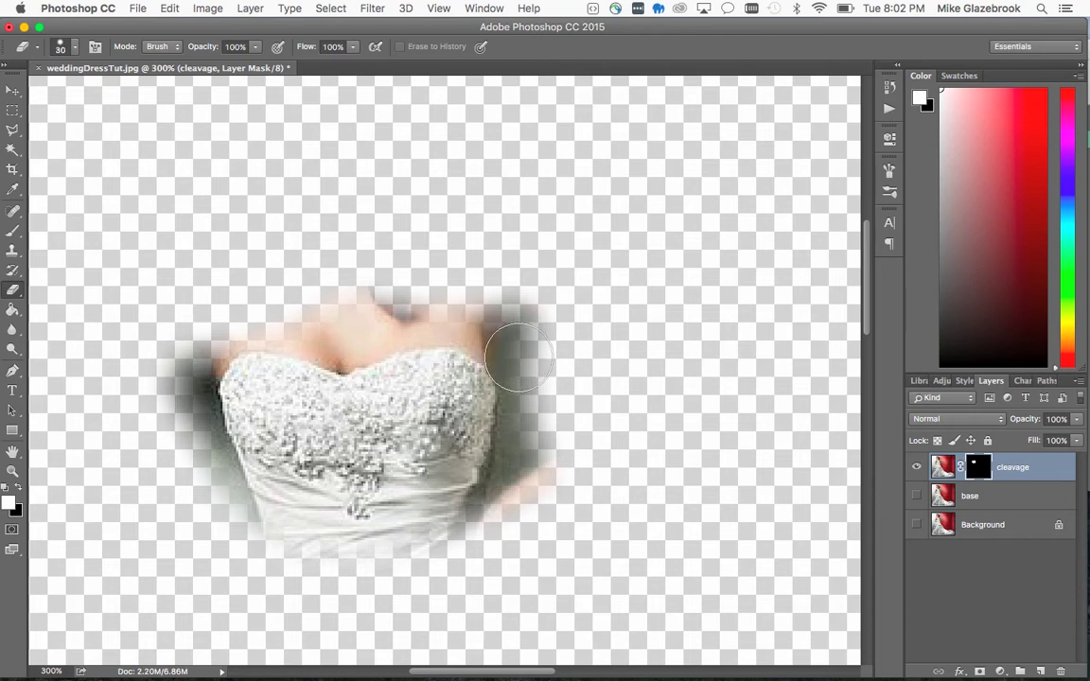
# Erase the shadow and skin right of the bodice, undoing a stray stroke on the skirt.
pyautogui.click(518, 357)
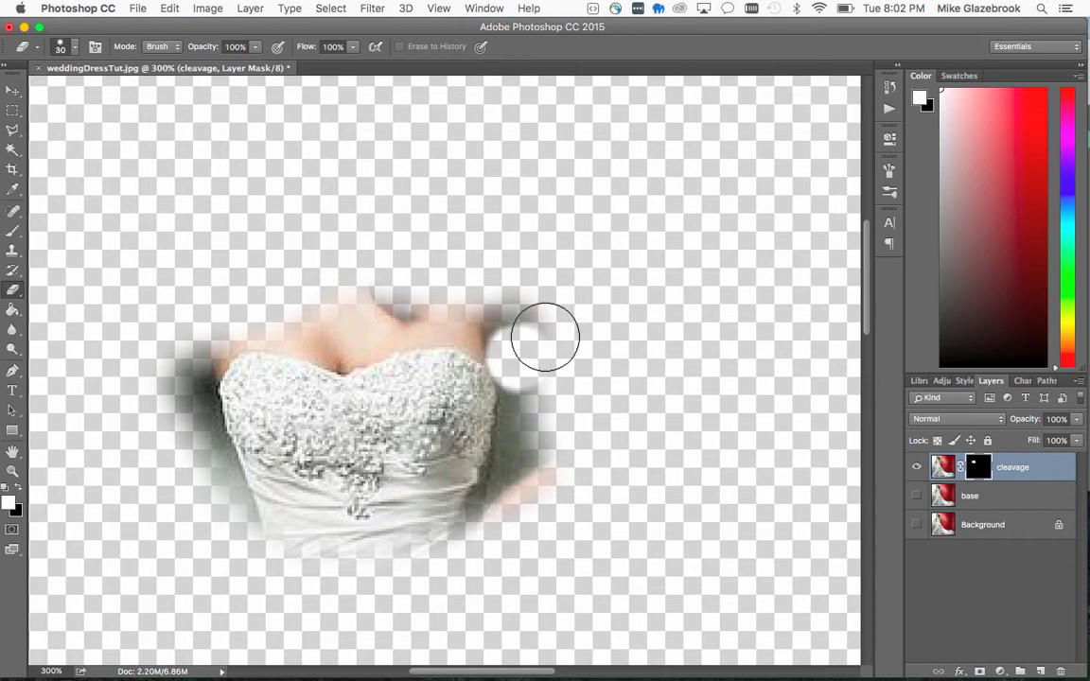
pyautogui.moveTo(503, 338)
pyautogui.mouseDown()
pyautogui.moveTo(473, 312)
pyautogui.moveTo(362, 324)
pyautogui.moveTo(352, 337)
pyautogui.moveTo(286, 316)
pyautogui.moveTo(214, 327)
pyautogui.moveTo(183, 396)
pyautogui.moveTo(204, 463)
pyautogui.moveTo(333, 525)
pyautogui.moveTo(304, 515)
pyautogui.moveTo(337, 549)
pyautogui.mouseUp()
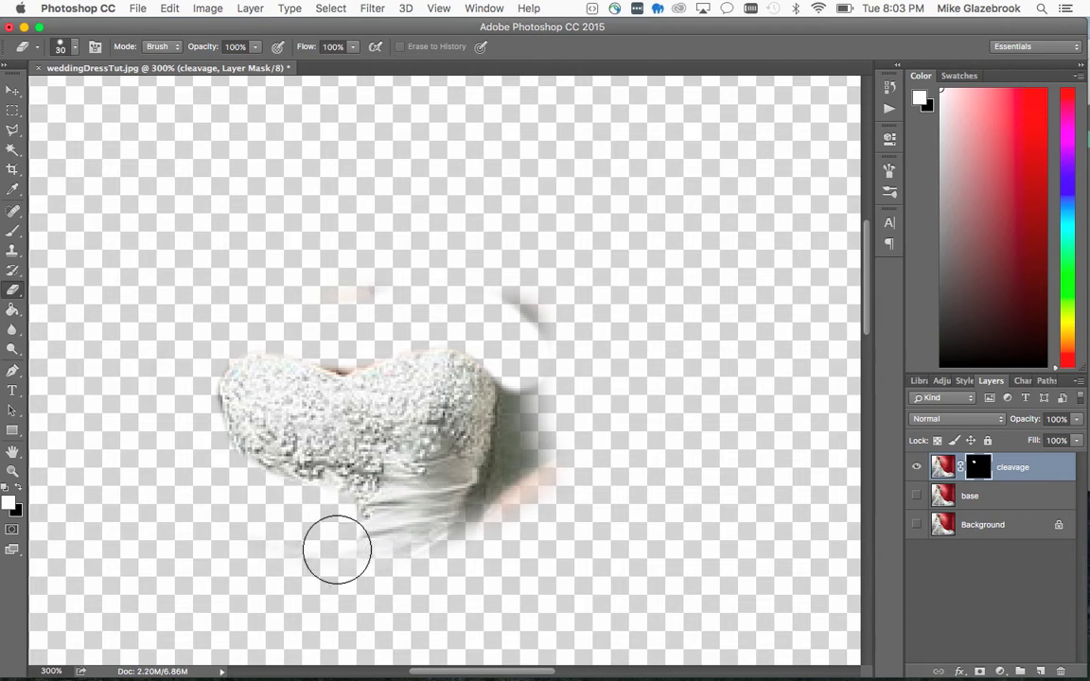
pyautogui.press('super+z')
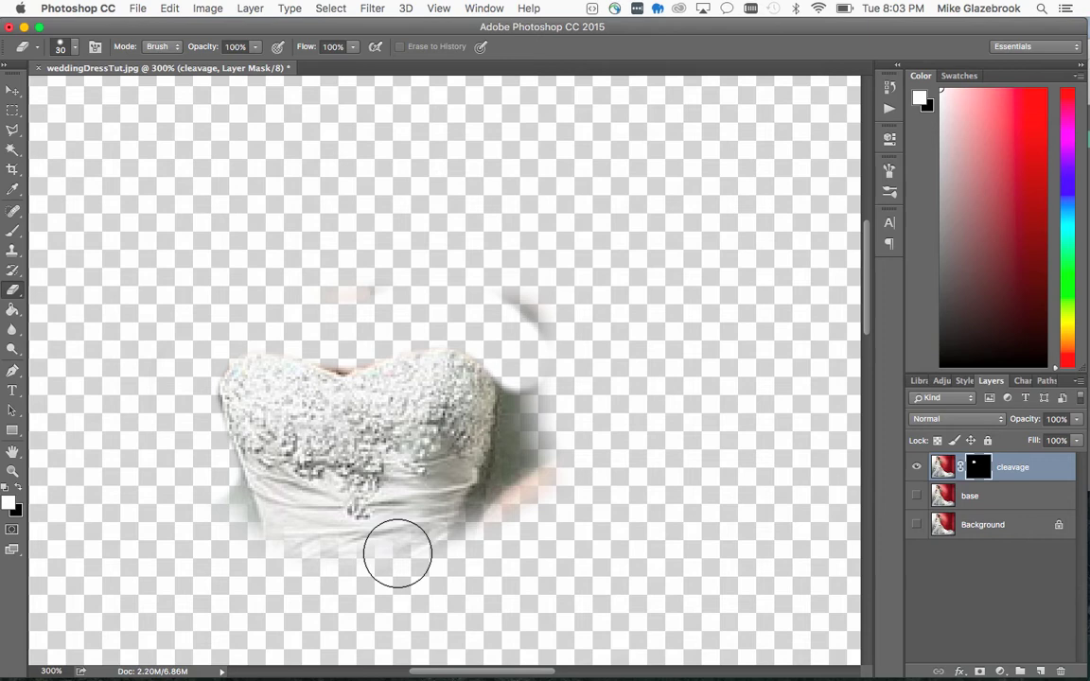
# Zoom in closer and erase the grey smudge at the upper right.
pyautogui.press('z')
pyautogui.click(303, 364)
pyautogui.click(303, 364)
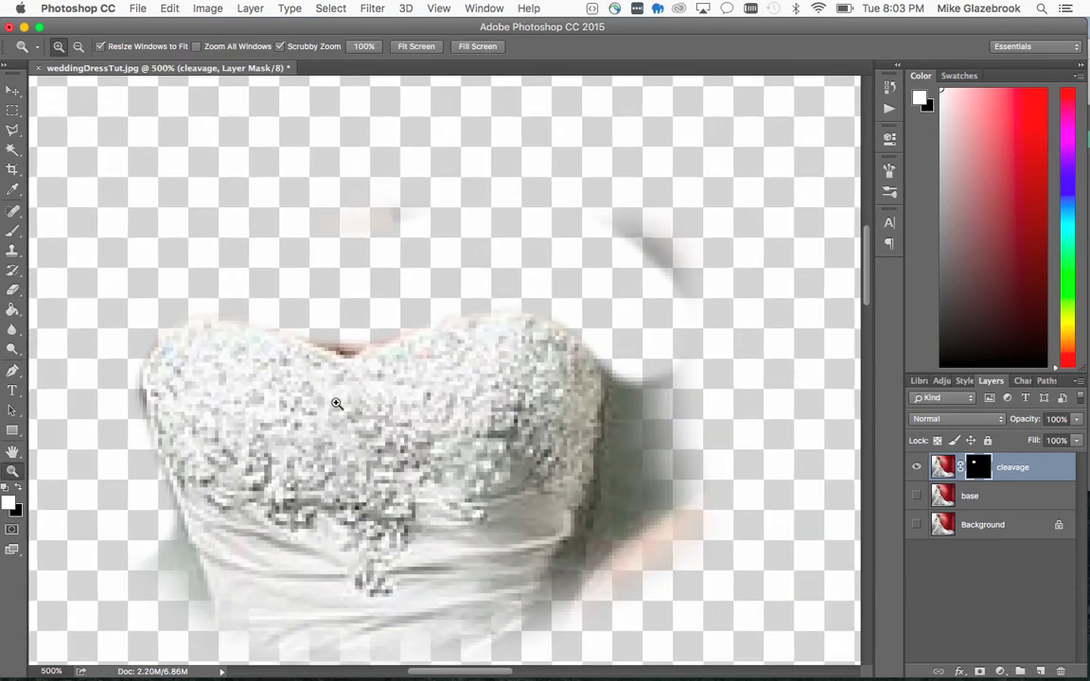
pyautogui.press('e')
pyautogui.moveTo(712, 114); pyautogui.dragTo(643, 251)
# With a 10 px eraser, clean the bodice's left edge and the shadow strip, then go to 25 px.
pyautogui.press('[')
pyautogui.press('[')
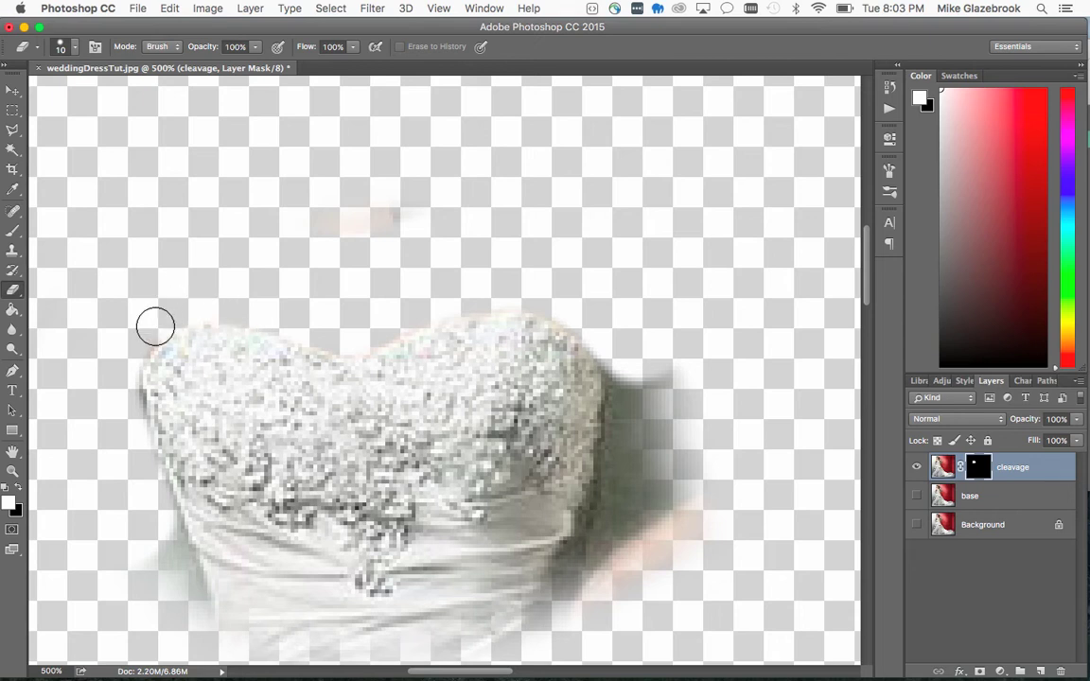
pyautogui.moveTo(124, 360)
pyautogui.mouseDown()
pyautogui.moveTo(124, 414)
pyautogui.moveTo(145, 459)
pyautogui.mouseUp()
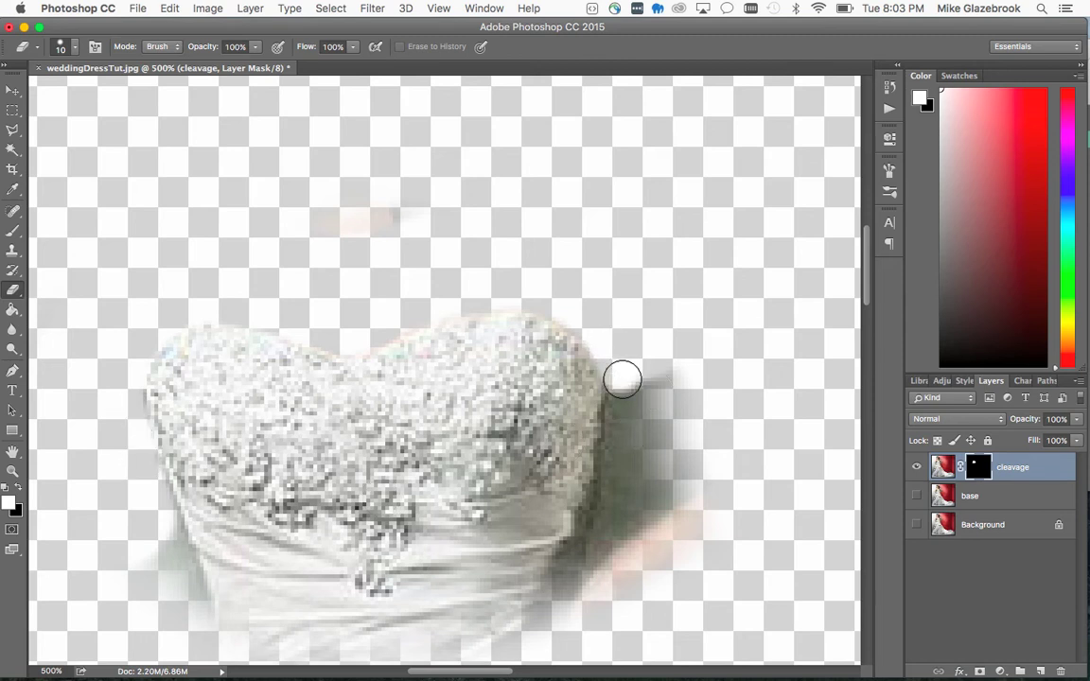
pyautogui.moveTo(623, 380)
pyautogui.mouseDown()
pyautogui.moveTo(608, 470)
pyautogui.moveTo(620, 401)
pyautogui.moveTo(644, 369)
pyautogui.moveTo(638, 480)
pyautogui.moveTo(572, 632)
pyautogui.moveTo(688, 539)
pyautogui.moveTo(709, 459)
pyautogui.mouseUp()
pyautogui.press(']')
pyautogui.press(']')
pyautogui.press(']')
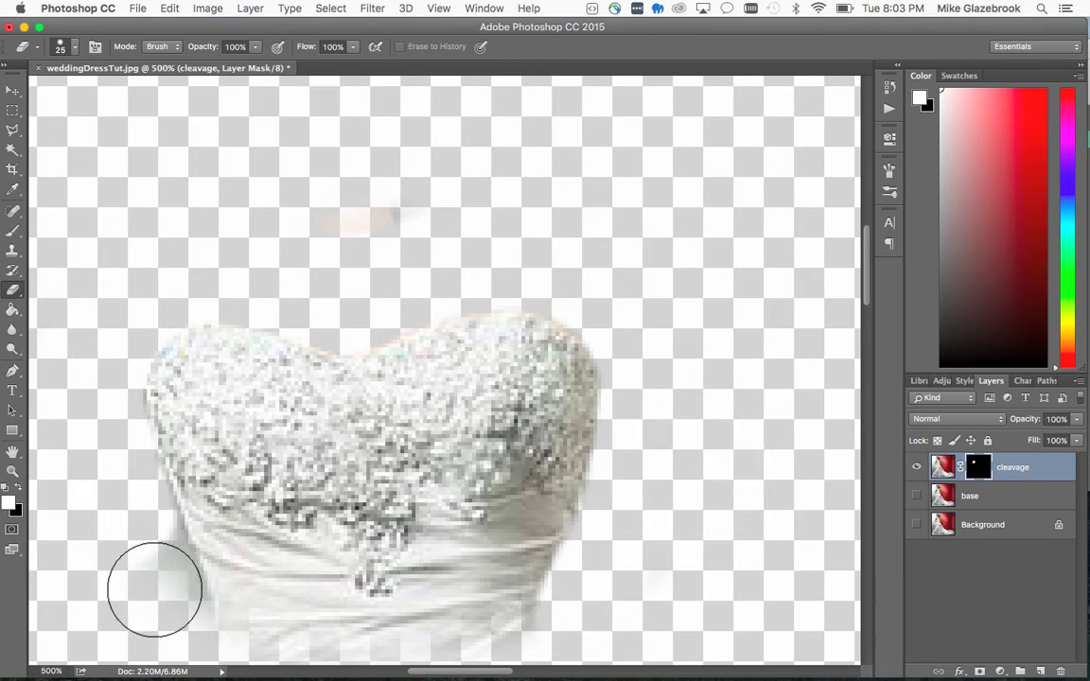
pyautogui.scroll(-3, 193, 480)
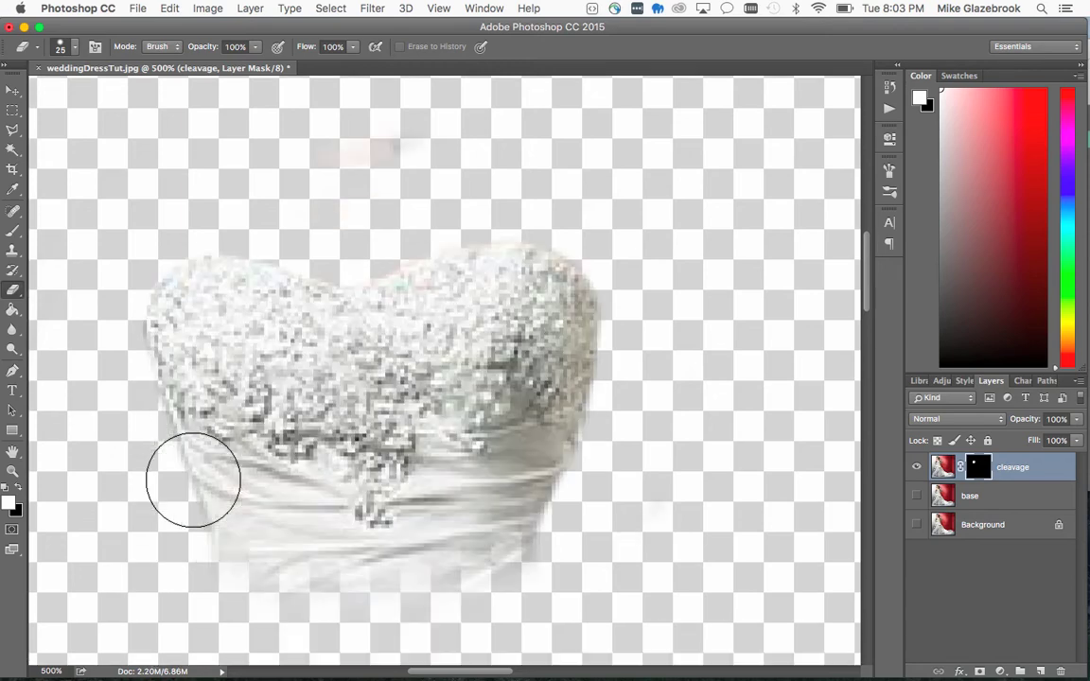
pyautogui.scroll(-5, 193, 480)
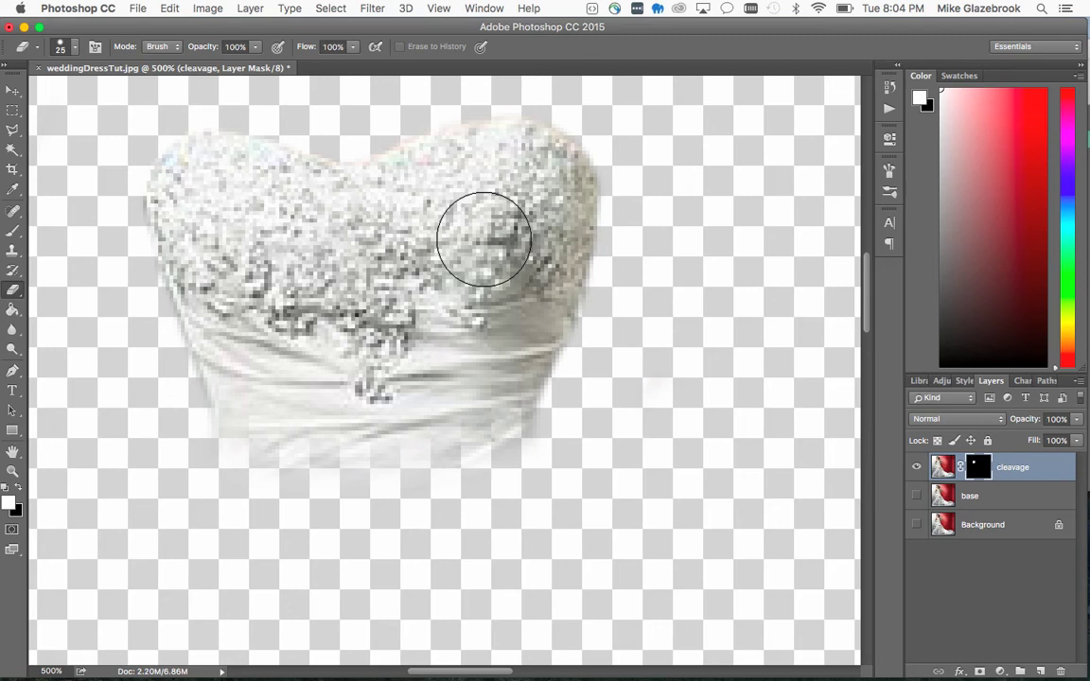
# Adjust the eraser hardness and erase the dress's upper-left edge and a band across the upper lace.
pyautogui.click(76, 48)
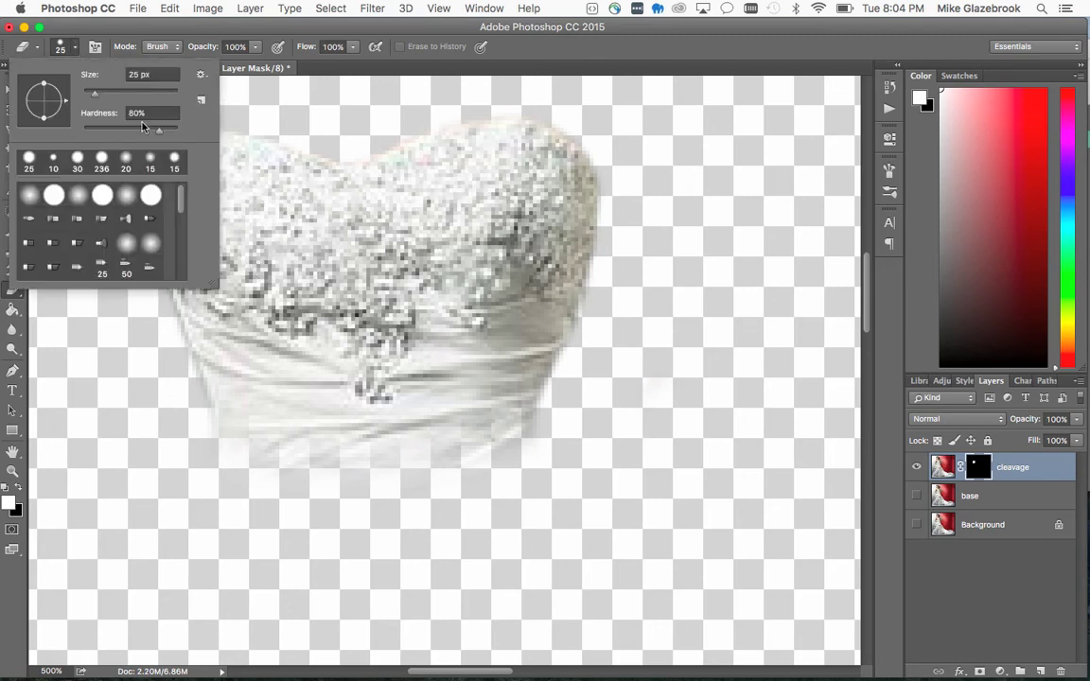
pyautogui.moveTo(161, 136); pyautogui.dragTo(176, 127)
pyautogui.click(111, 389)
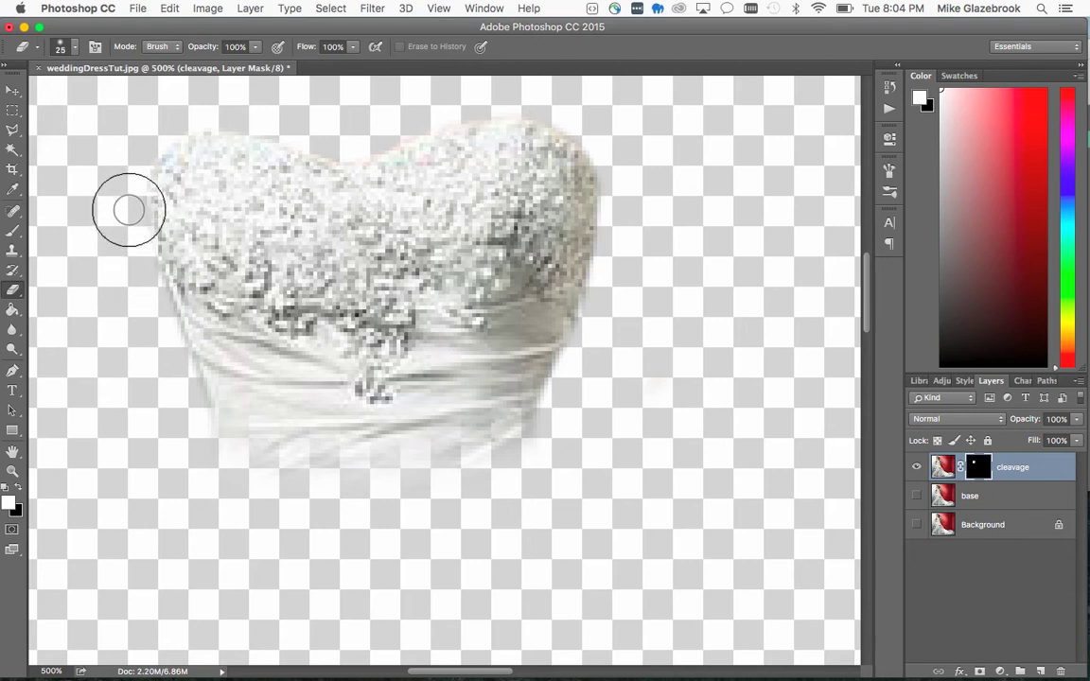
pyautogui.moveTo(127, 209)
pyautogui.mouseDown()
pyautogui.moveTo(275, 233)
pyautogui.moveTo(275, 246)
pyautogui.mouseUp()
pyautogui.moveTo(339, 260)
pyautogui.mouseDown()
pyautogui.moveTo(409, 245)
pyautogui.moveTo(477, 201)
pyautogui.moveTo(532, 205)
pyautogui.moveTo(602, 248)
pyautogui.mouseUp()
# With a 45 px, 78% hardness eraser, hide the dress body, keeping only the neckline lace.
pyautogui.press(']')
pyautogui.press(']')
pyautogui.press(']')
pyautogui.press(']')
pyautogui.press(']')
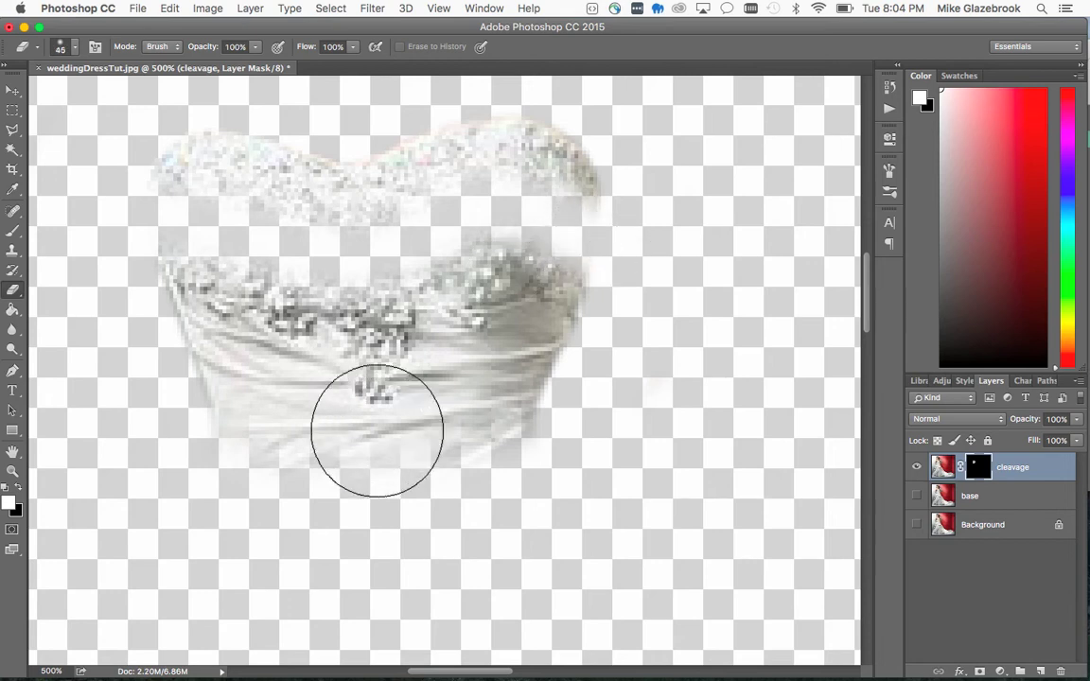
pyautogui.click(74, 48)
pyautogui.moveTo(83, 130); pyautogui.dragTo(159, 136)
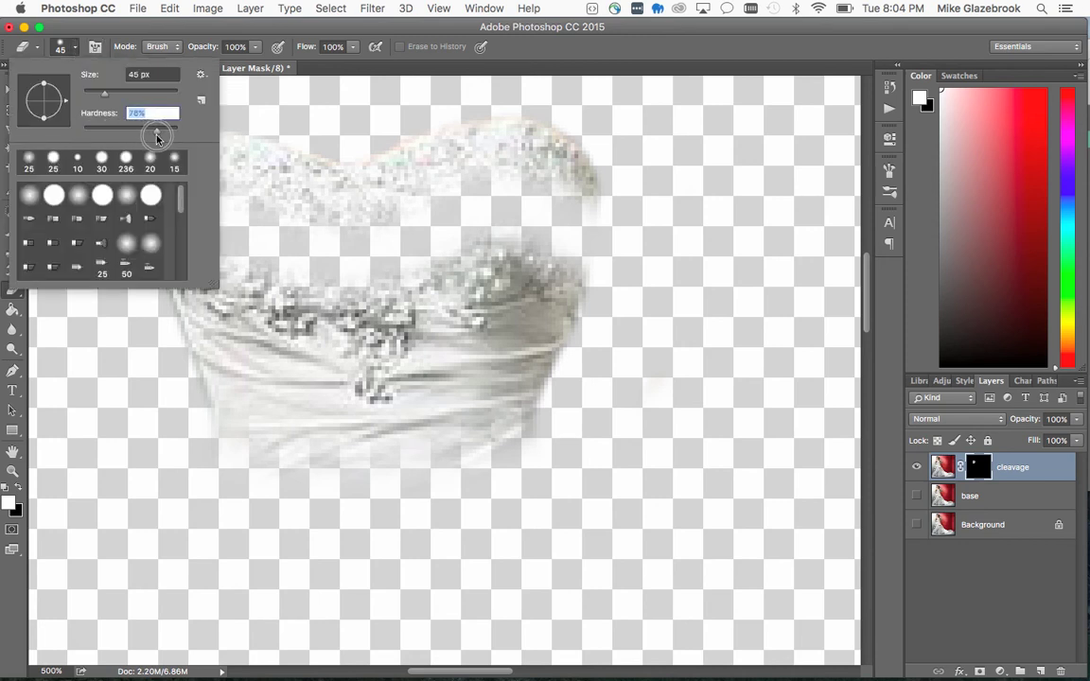
pyautogui.click(195, 372)
pyautogui.moveTo(175, 319)
pyautogui.mouseDown()
pyautogui.moveTo(297, 368)
pyautogui.moveTo(276, 363)
pyautogui.moveTo(261, 335)
pyautogui.moveTo(341, 336)
pyautogui.moveTo(426, 362)
pyautogui.moveTo(413, 337)
pyautogui.moveTo(492, 337)
pyautogui.moveTo(510, 328)
pyautogui.moveTo(502, 306)
pyautogui.moveTo(551, 321)
pyautogui.moveTo(288, 437)
pyautogui.mouseUp()
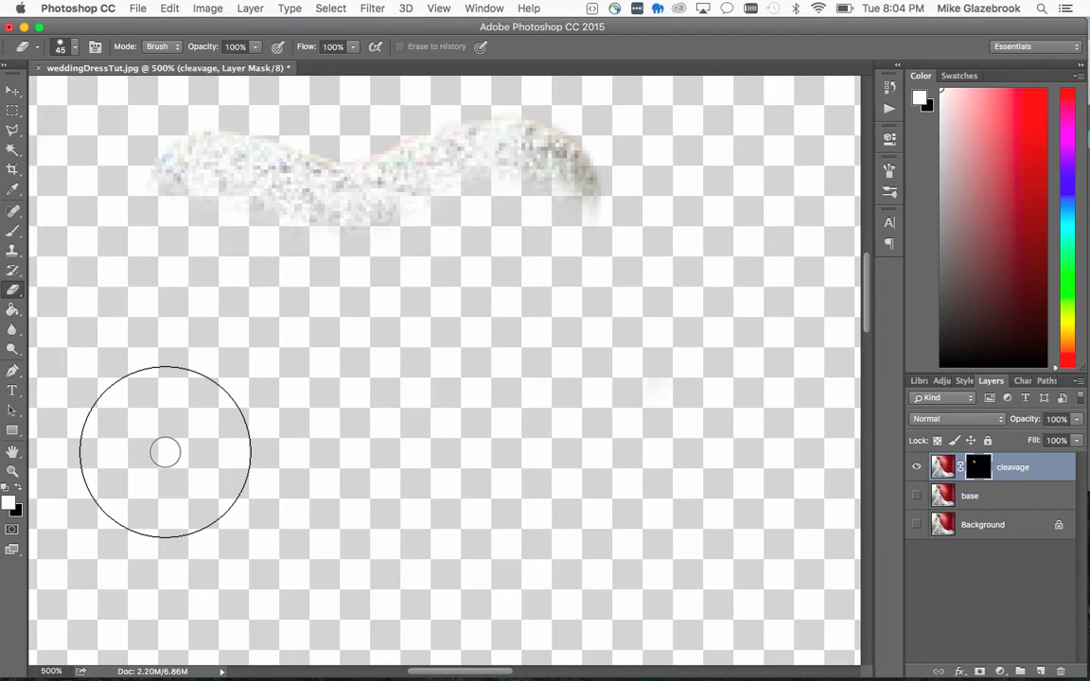
# Zoom out, show the base layer again, and zoom back to 300% on the bodice.
pyautogui.press('super+minus')
pyautogui.press('super+minus')
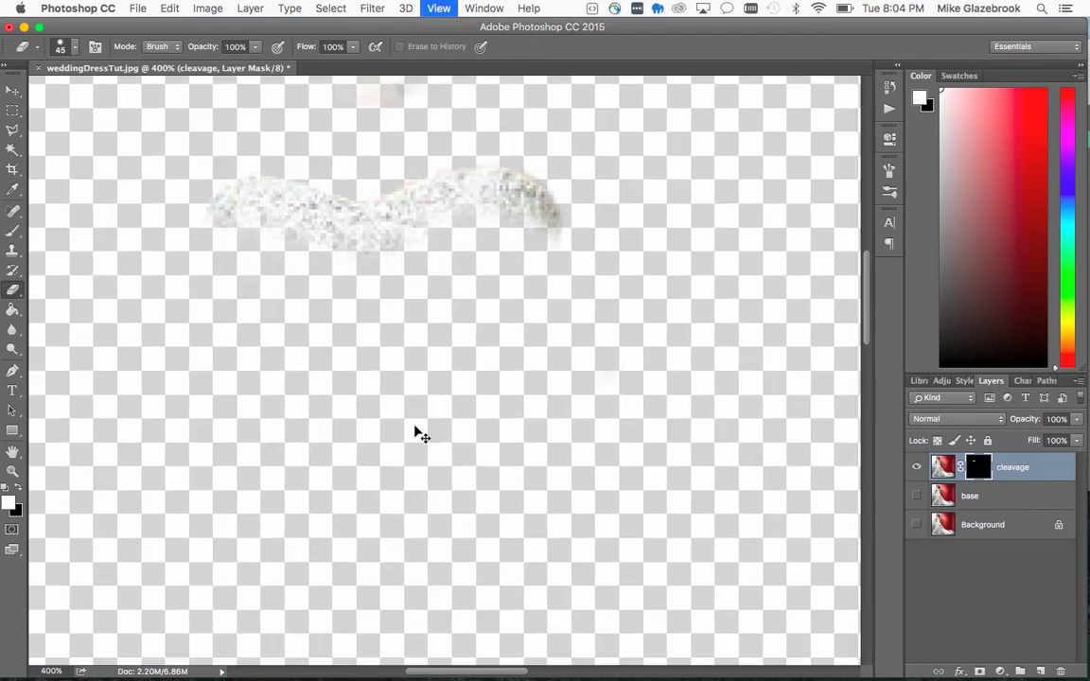
pyautogui.press('super+minus')
pyautogui.press('super+minus')
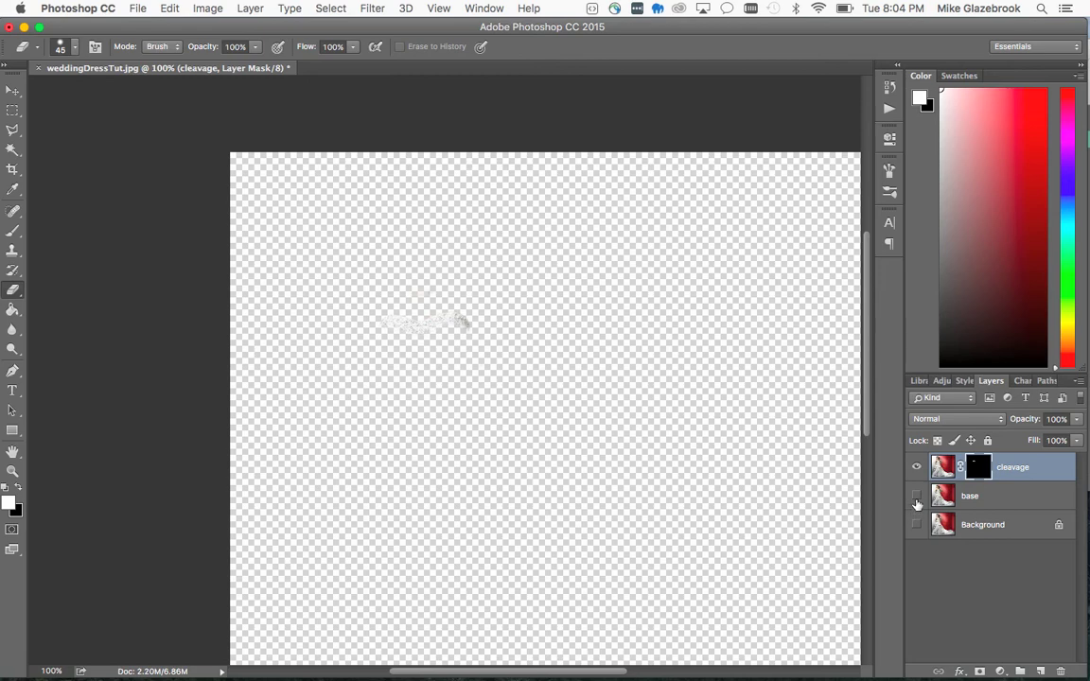
pyautogui.click(916, 498)
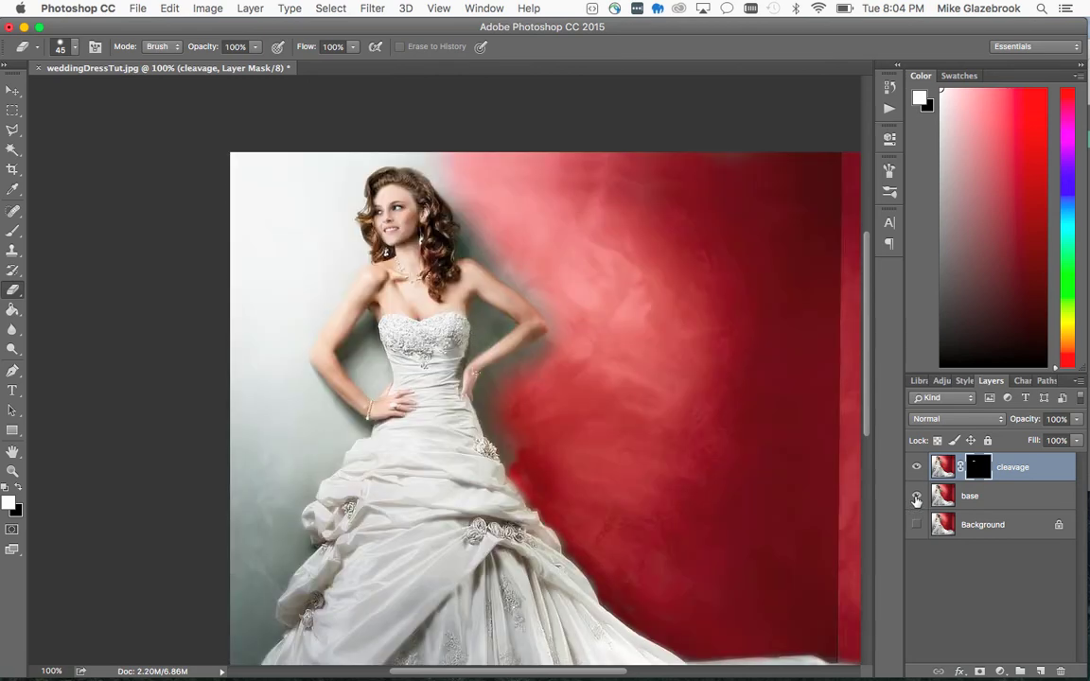
pyautogui.press('z')
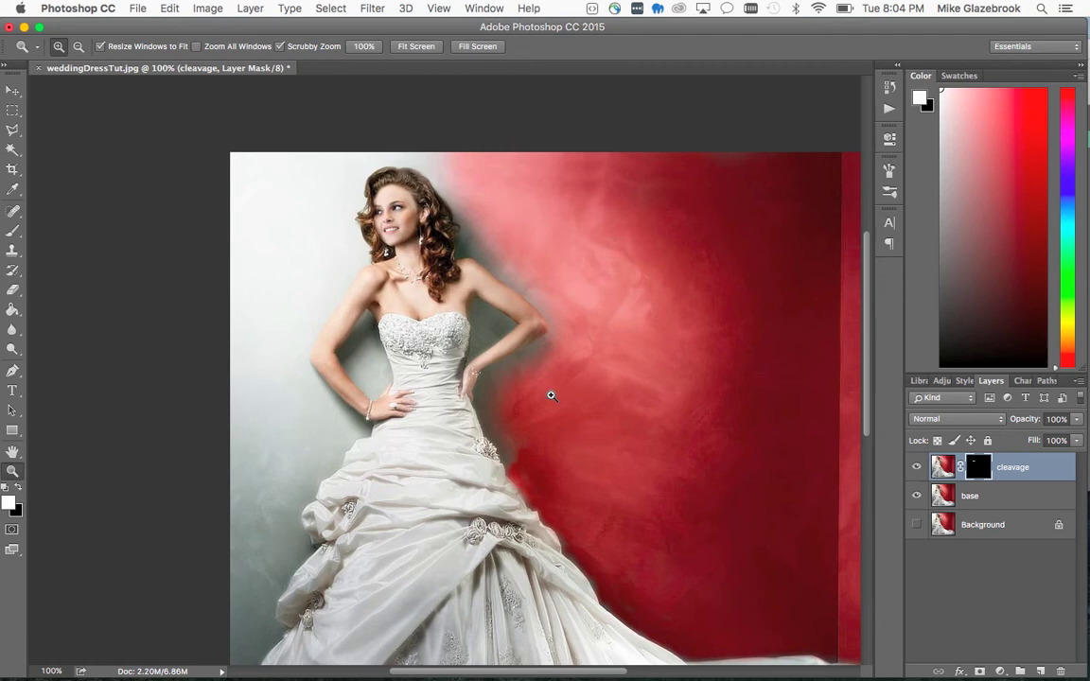
pyautogui.click(423, 345)
pyautogui.click(423, 346)
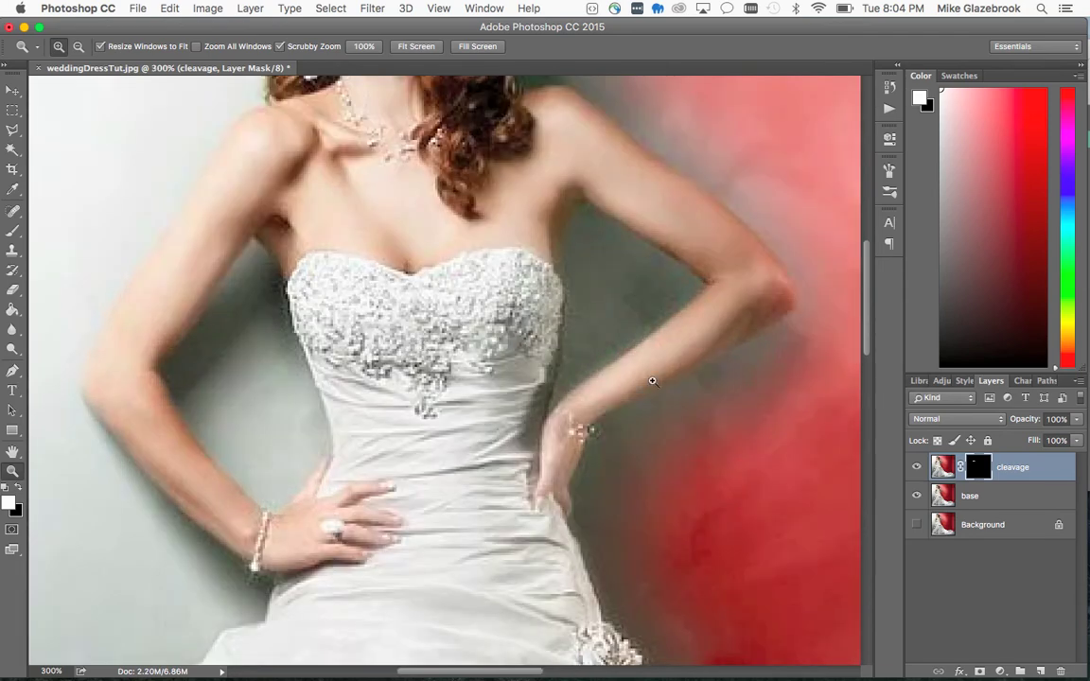
# Move the cleavage layer's neckline lace upward about 8 px over the bodice.
pyautogui.click(12, 92)
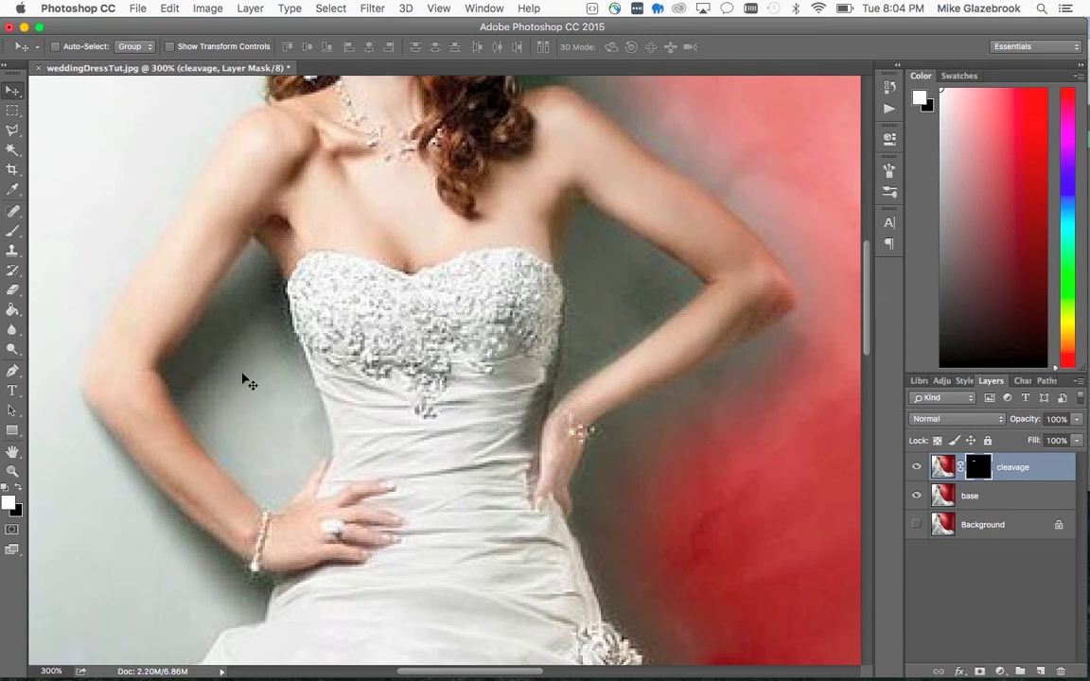
pyautogui.click(422, 298)
pyautogui.moveTo(421, 298); pyautogui.dragTo(413, 268)
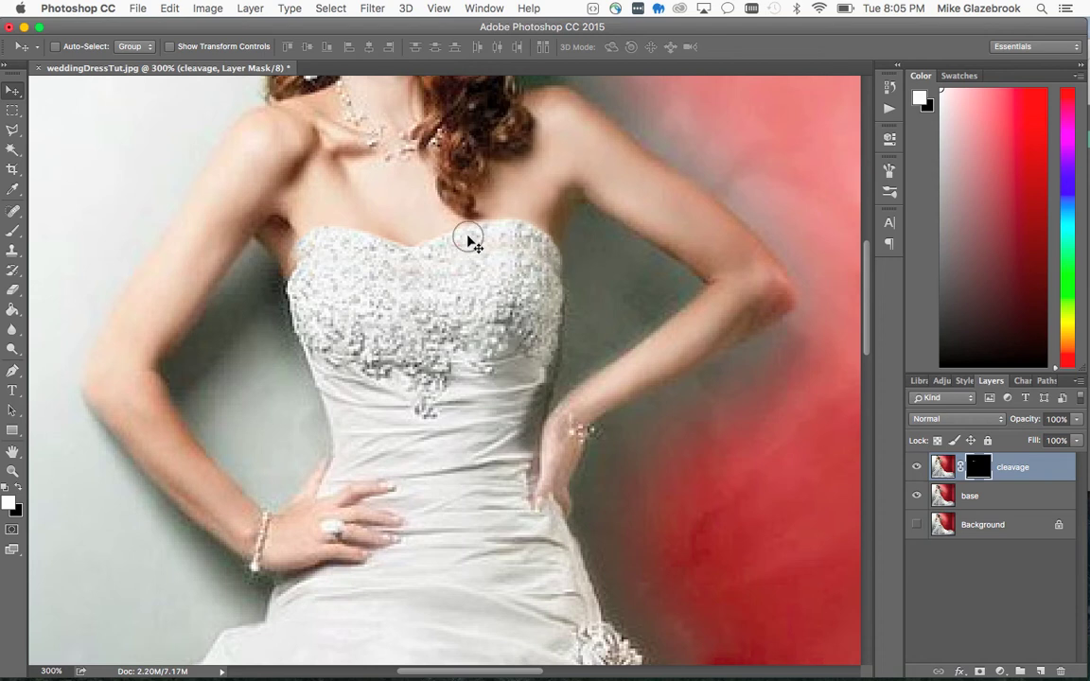
pyautogui.moveTo(471, 241); pyautogui.dragTo(468, 262)
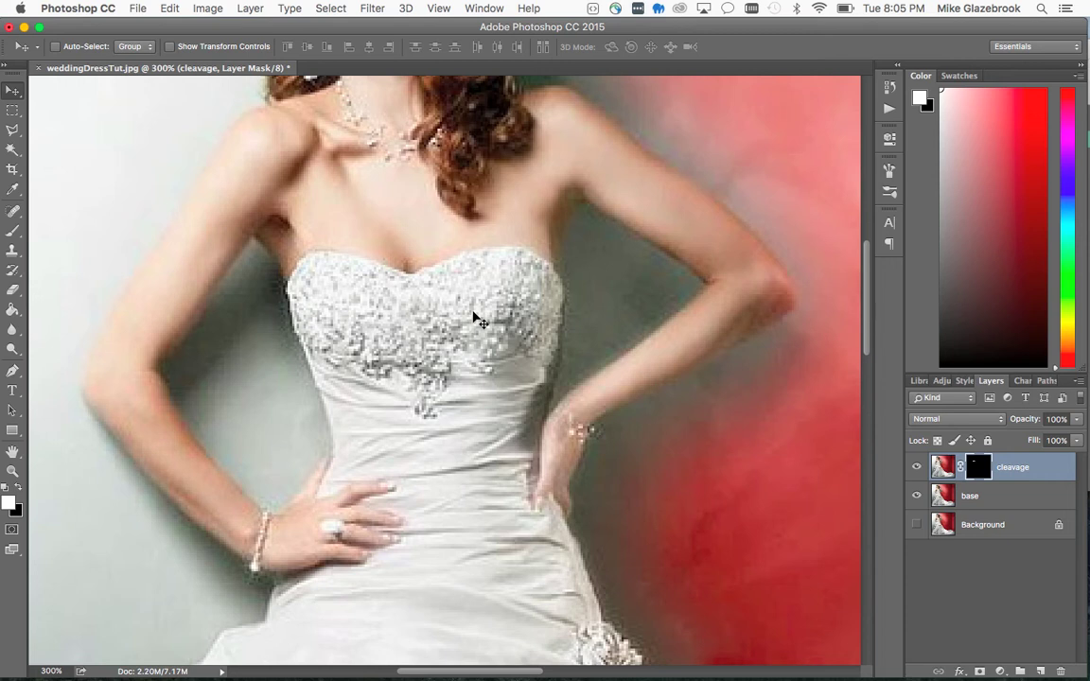
pyautogui.click(472, 282)
pyautogui.moveTo(469, 282); pyautogui.dragTo(469, 262)
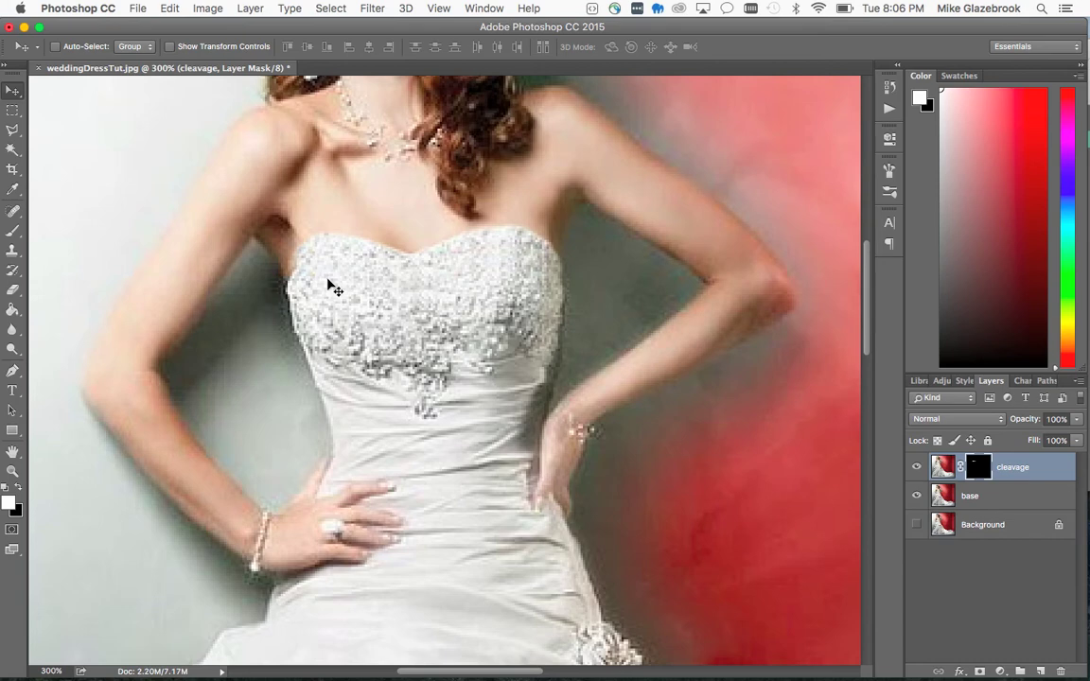
# Zoom to 500% on the bodice's left edge and make the eraser a soft 20 px, 0% hardness brush.
pyautogui.press('z')
pyautogui.click(328, 280)
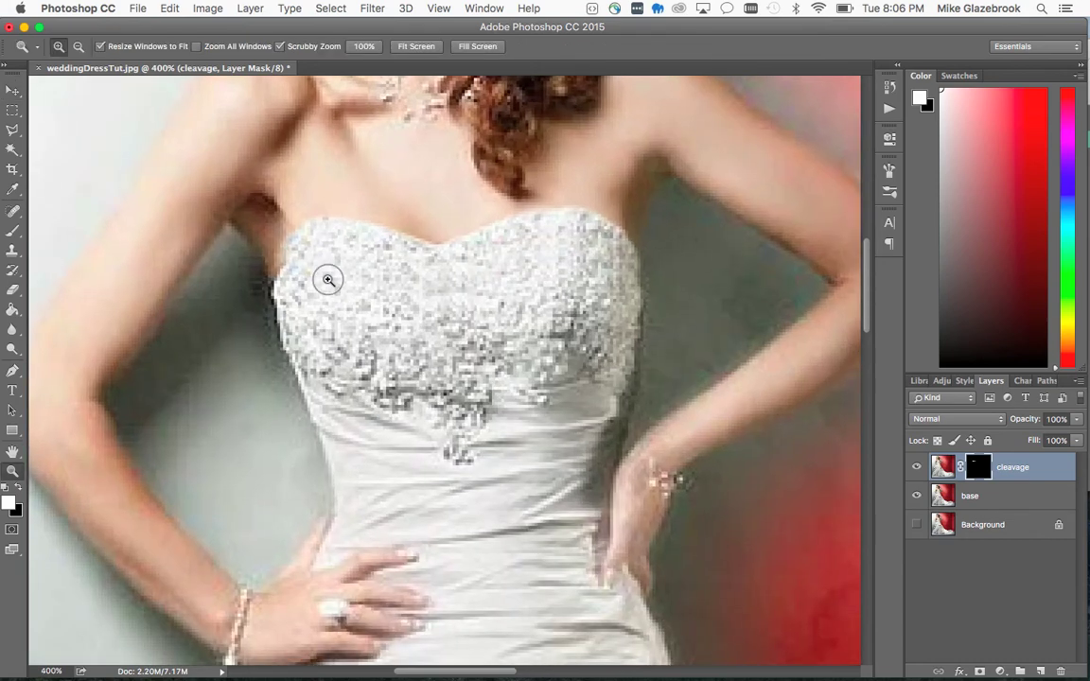
pyautogui.click(328, 280)
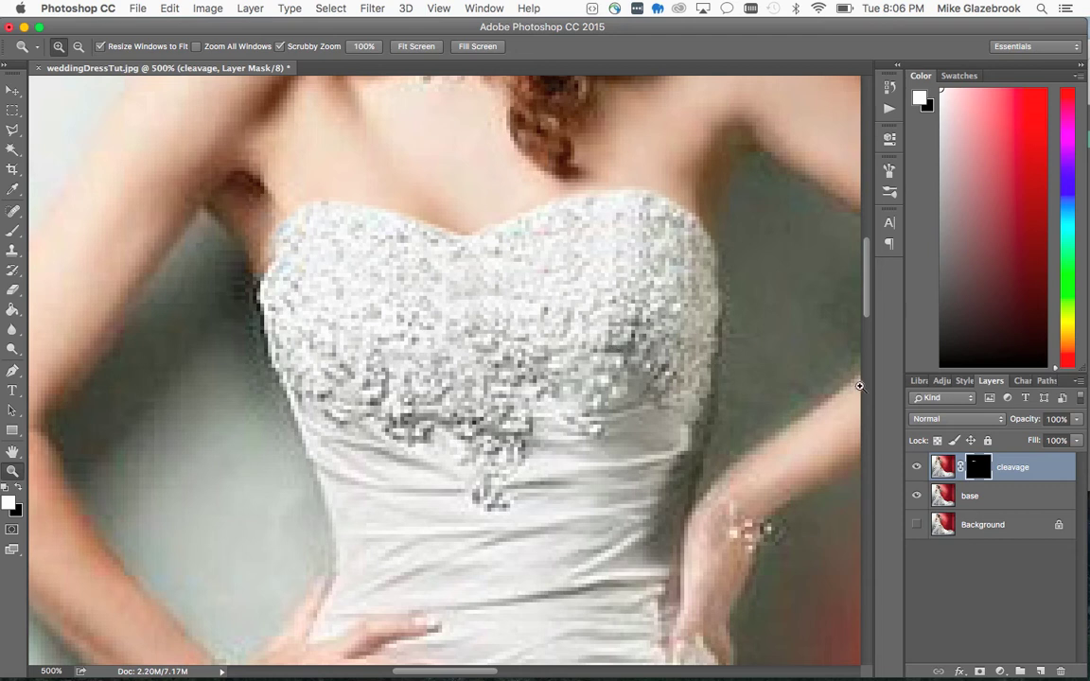
pyautogui.press('e')
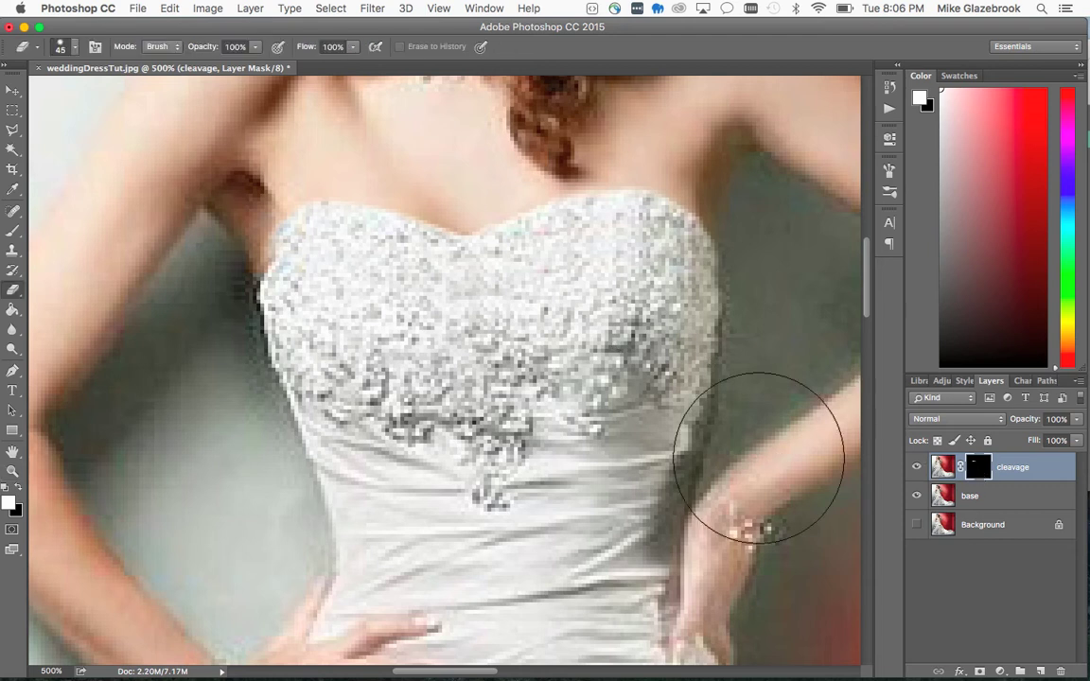
pyautogui.press('[')
pyautogui.press('[')
pyautogui.press('[')
pyautogui.press('[')
pyautogui.press('[')
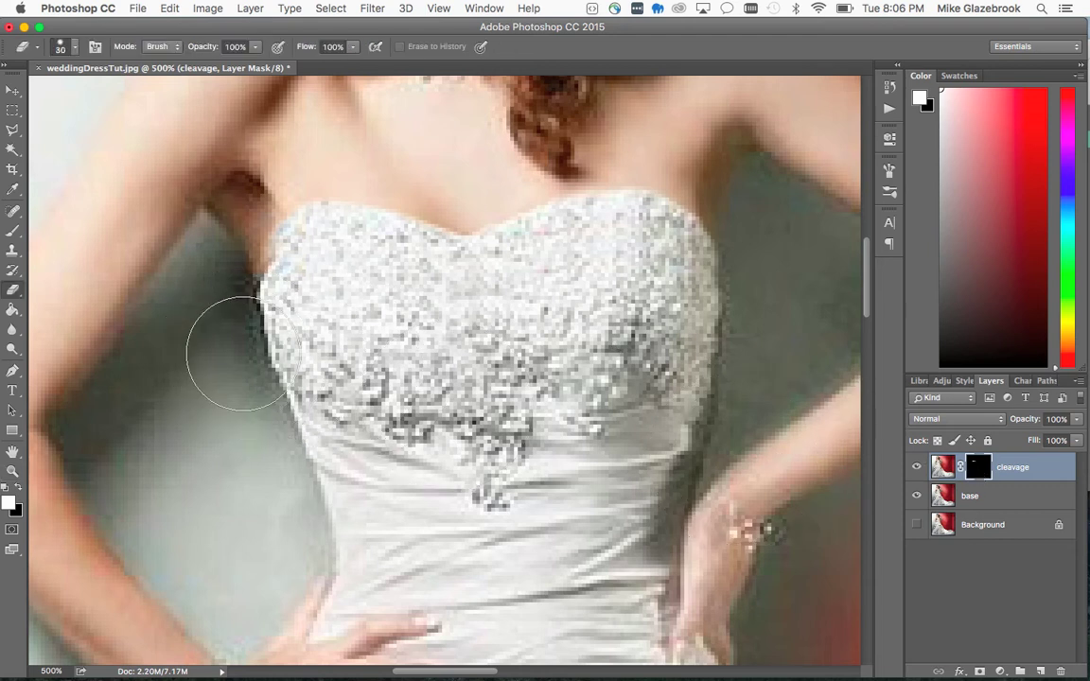
pyautogui.click(77, 48)
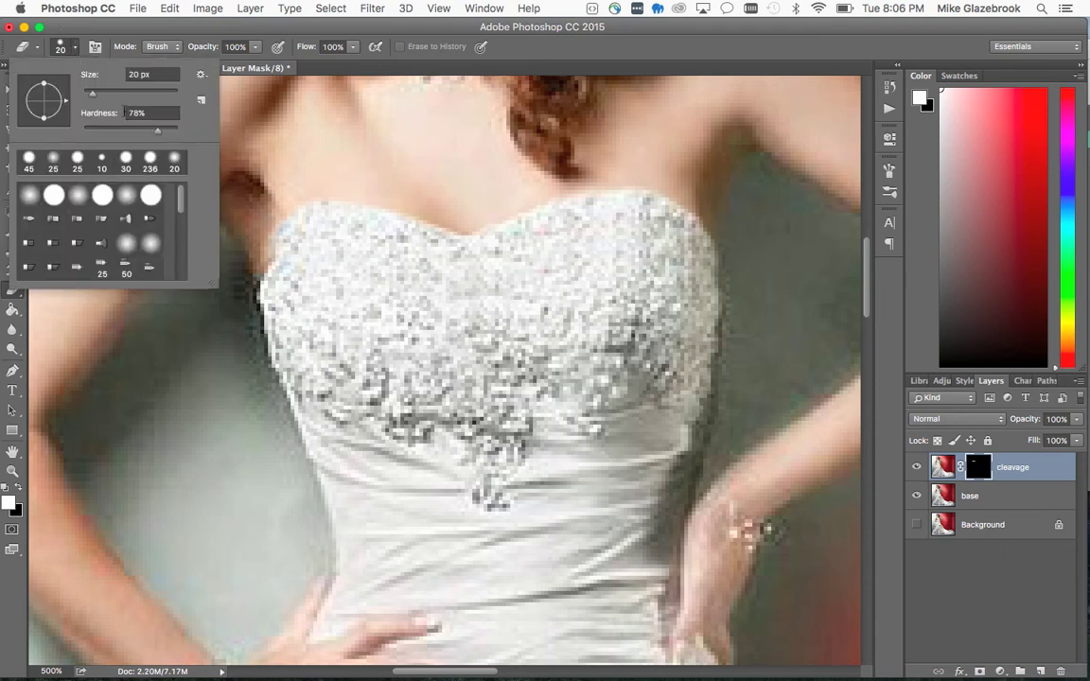
pyautogui.moveTo(157, 135); pyautogui.dragTo(82, 133)
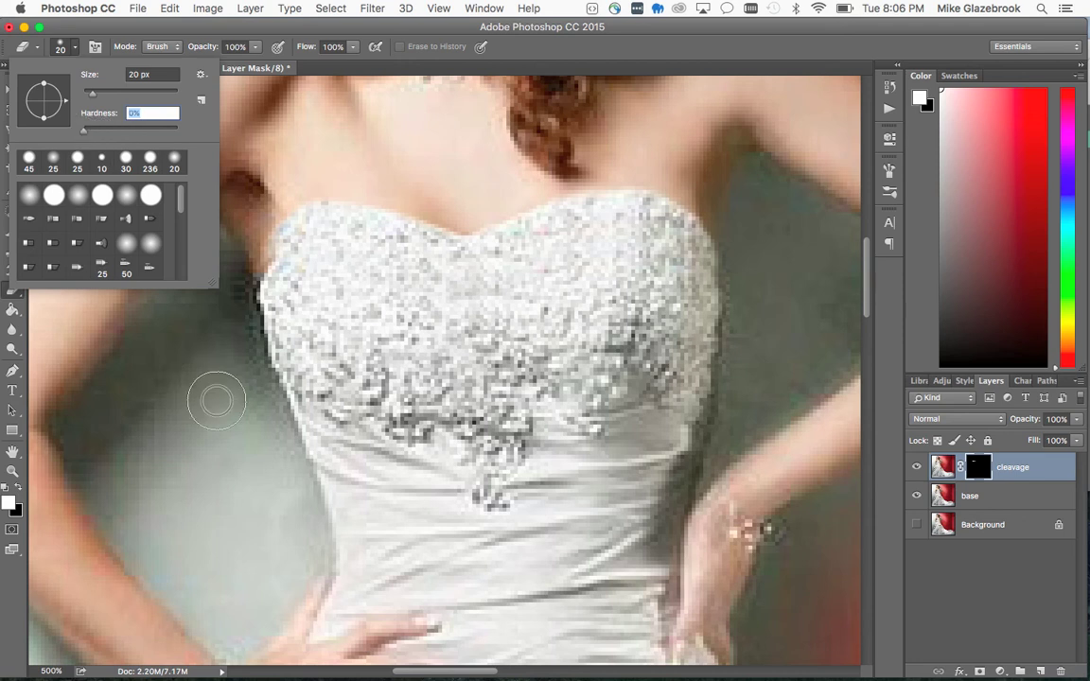
pyautogui.press('Return')
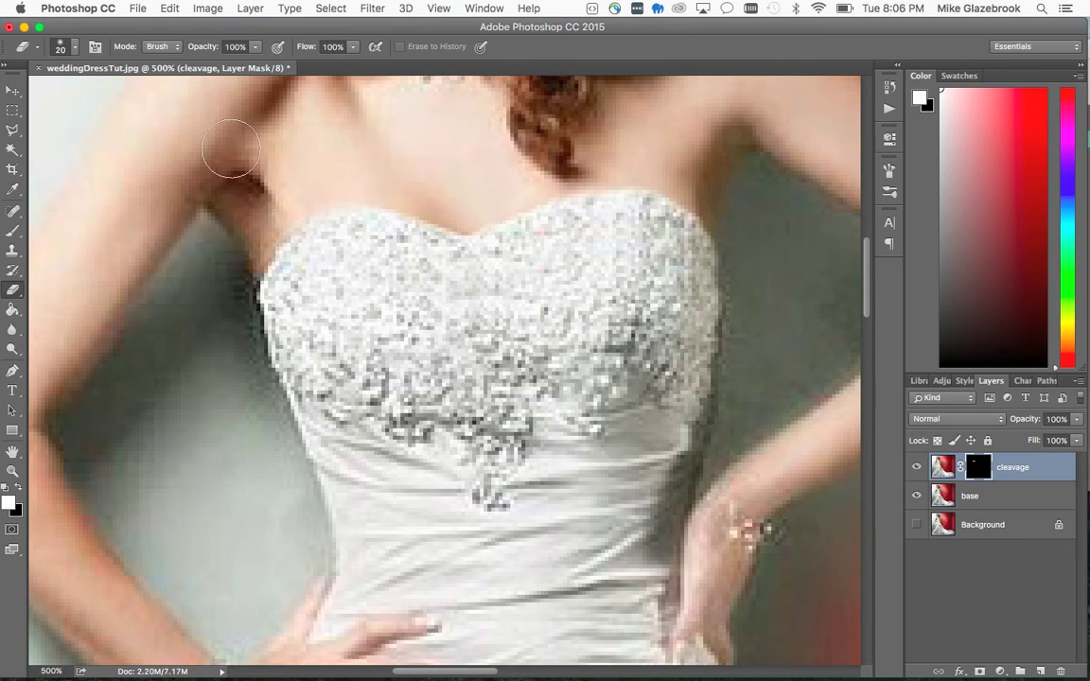
# Raise the eraser brush hardness back to about 80%.
pyautogui.click(77, 47)
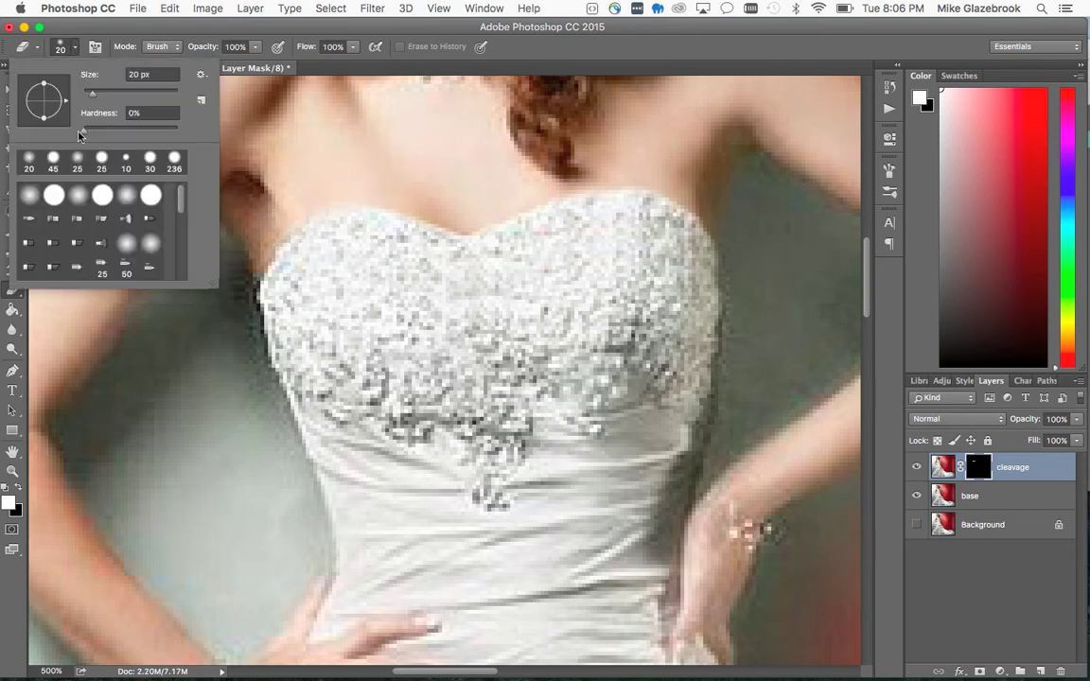
pyautogui.moveTo(78, 135); pyautogui.dragTo(159, 134)
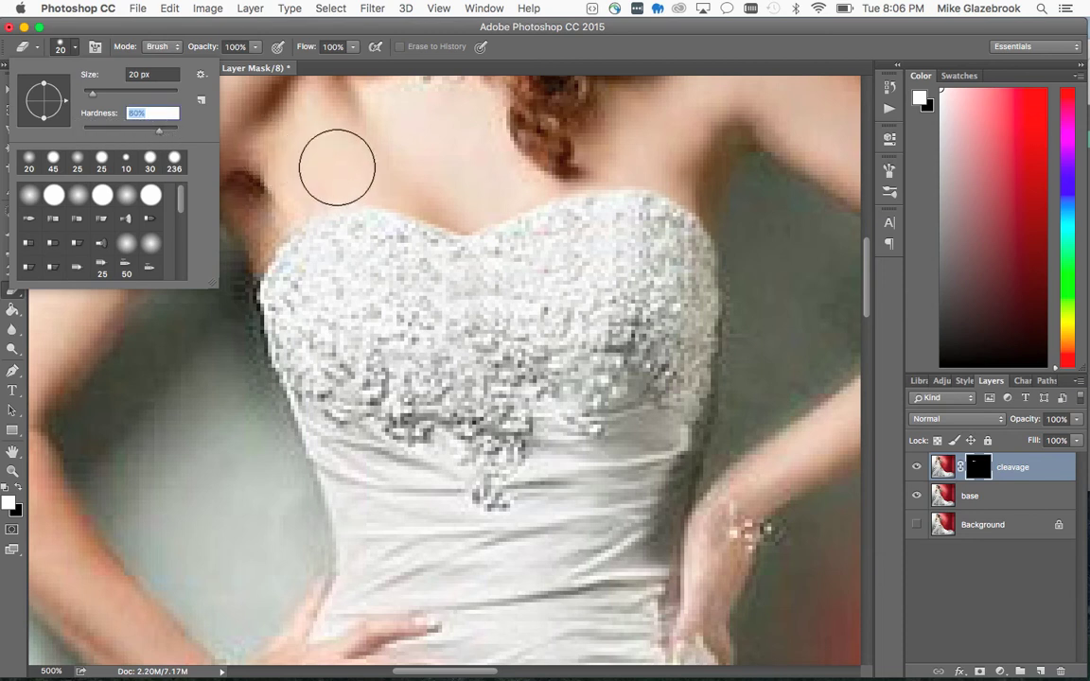
pyautogui.click(337, 167)
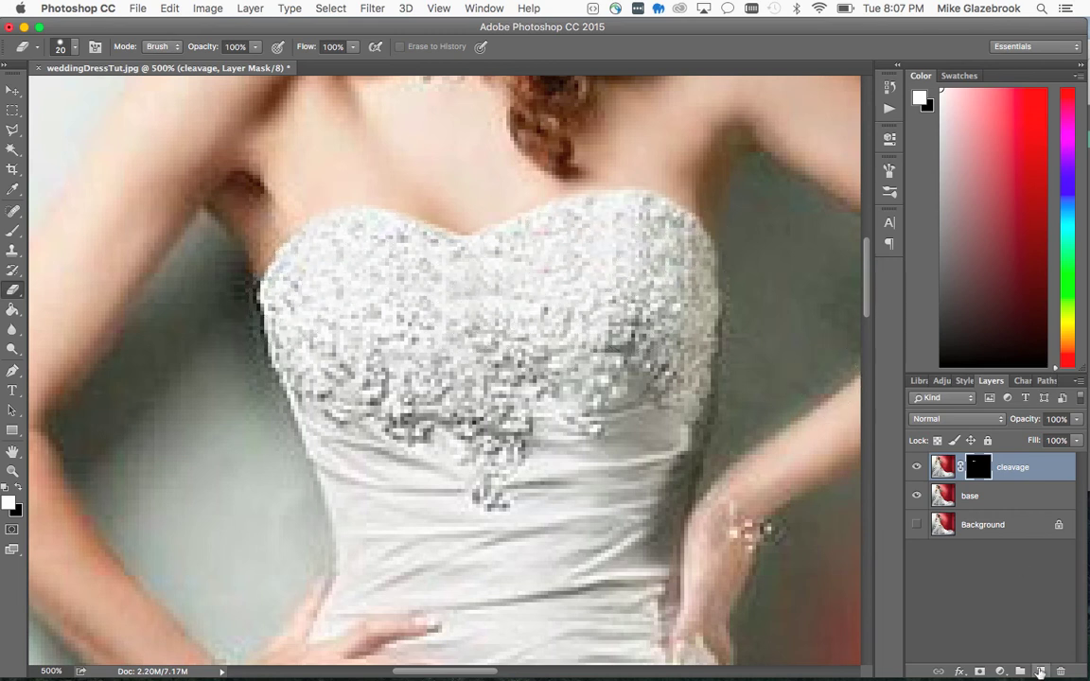
# Add a new empty layer above cleavage and name it 'clone'.
pyautogui.click(1040, 671)
pyautogui.doubleClick(977, 467)
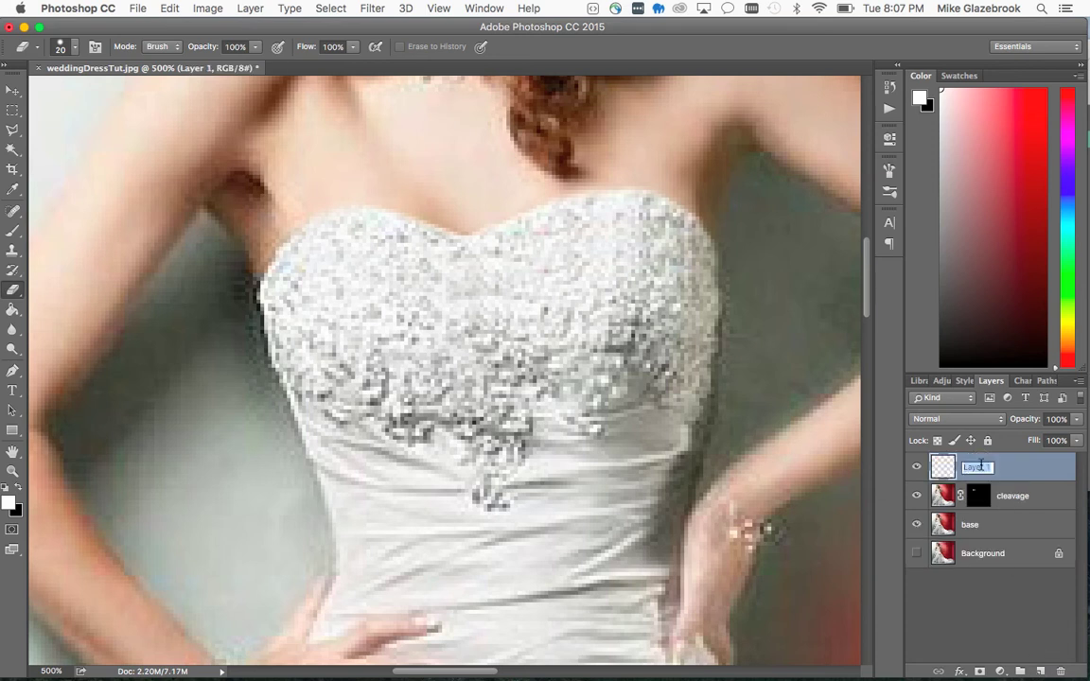
pyautogui.write('clone')
pyautogui.press('Return')
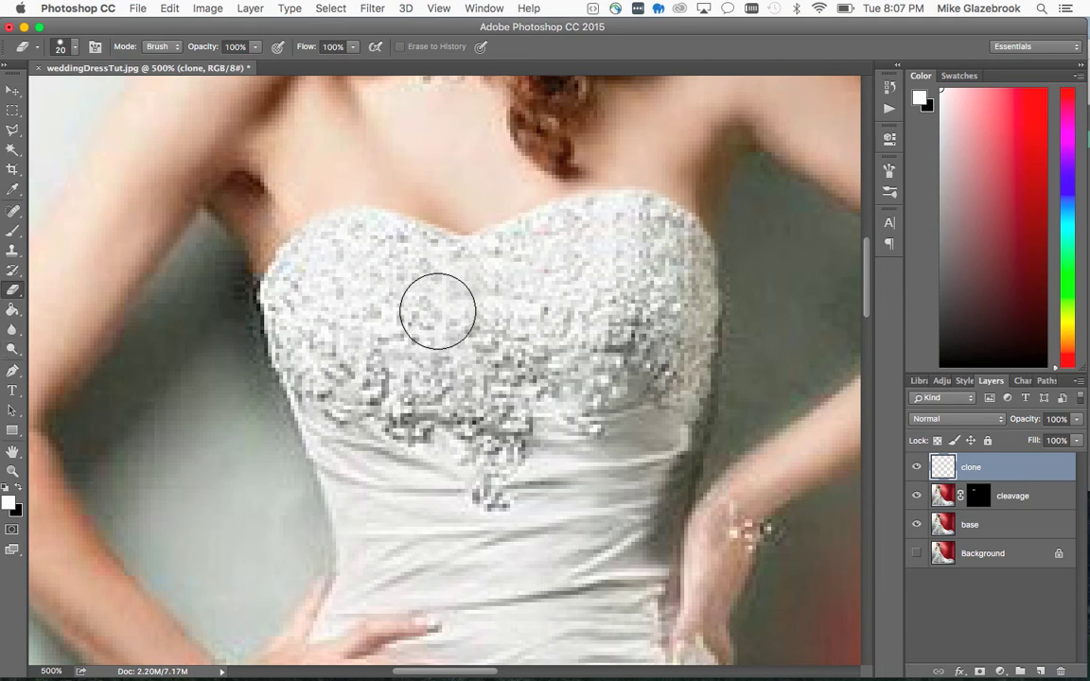
# Select the Clone Stamp tool and raise its brush opacity.
pyautogui.click(12, 252)
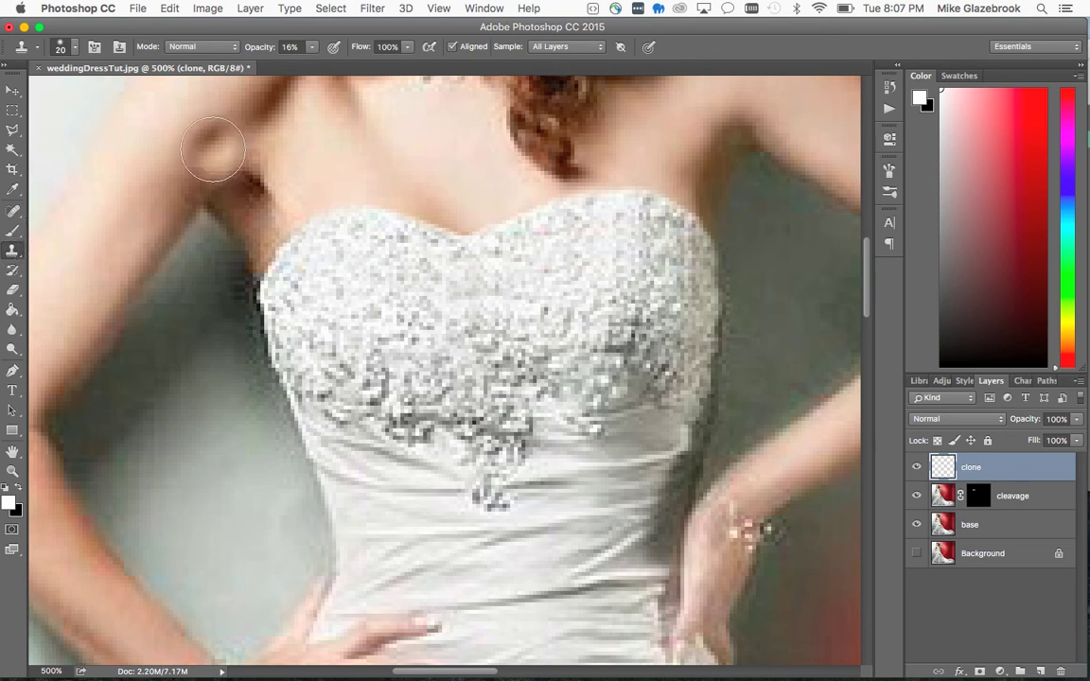
pyautogui.click(312, 46)
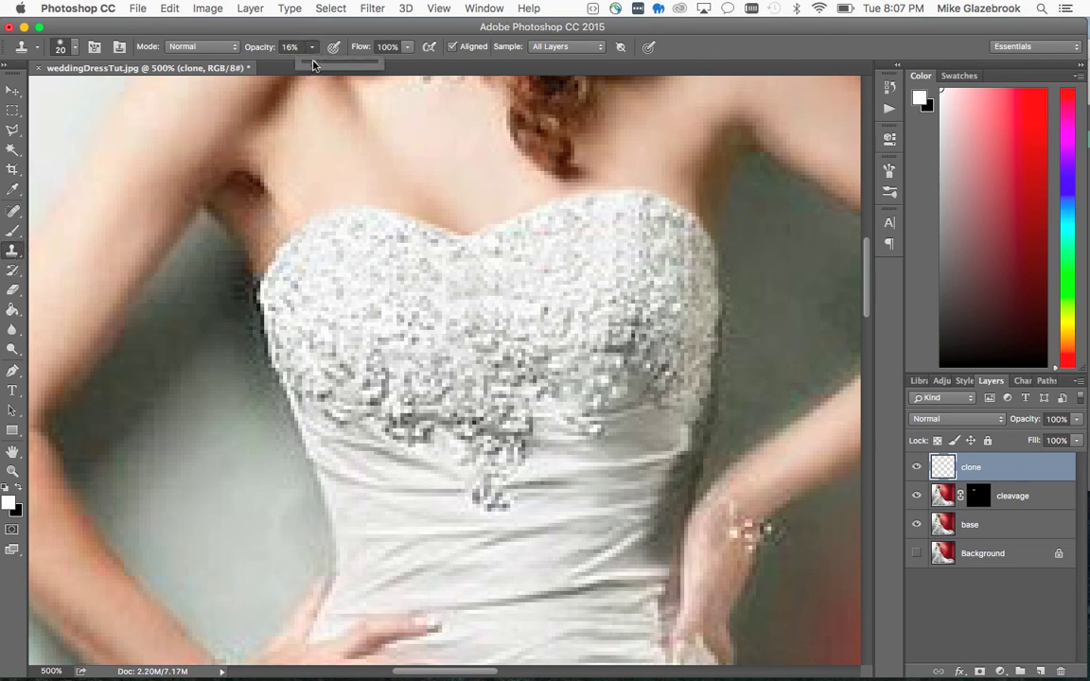
pyautogui.moveTo(314, 64); pyautogui.dragTo(377, 65)
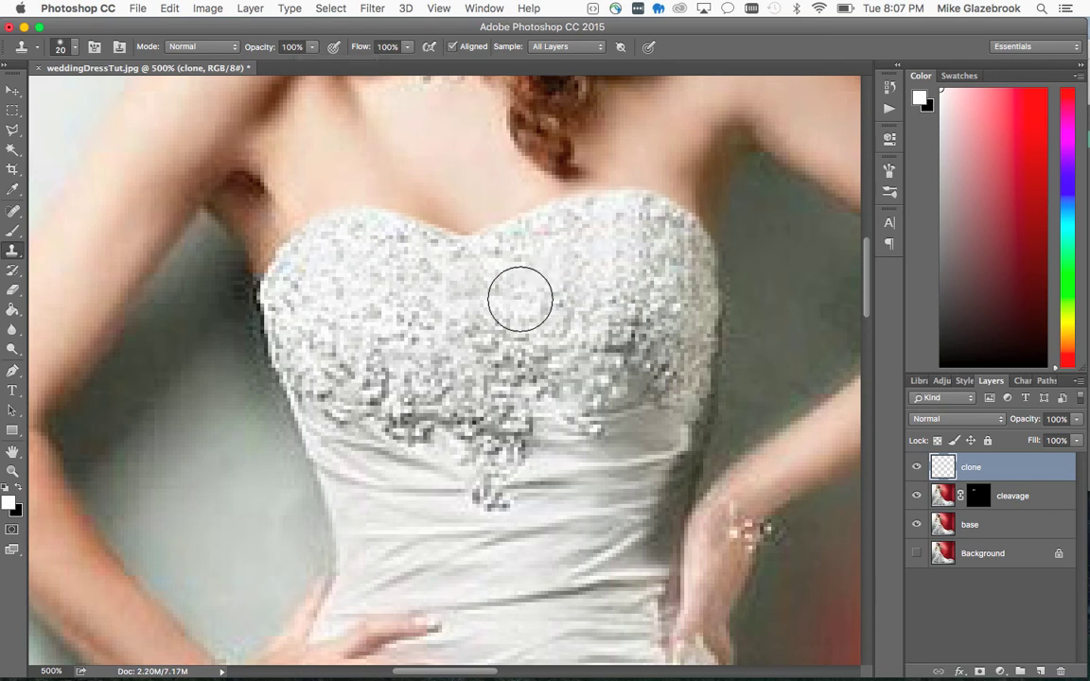
# Paint cloned lace texture over the bodice, sampling several source points on the lace.
pyautogui.moveTo(628, 285)
pyautogui.mouseDown()
pyautogui.moveTo(555, 383)
pyautogui.moveTo(474, 358)
pyautogui.moveTo(467, 324)
pyautogui.moveTo(494, 298)
pyautogui.moveTo(479, 276)
pyautogui.mouseUp()
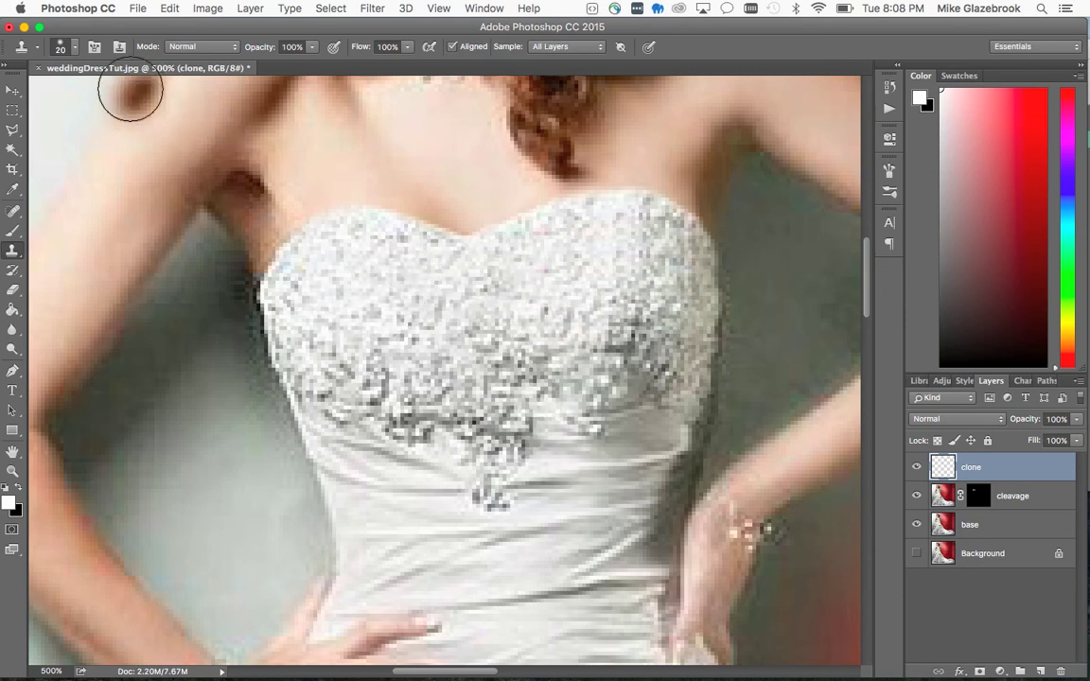
pyautogui.keyDown('alt'); pyautogui.click(366, 307); pyautogui.keyUp('alt')
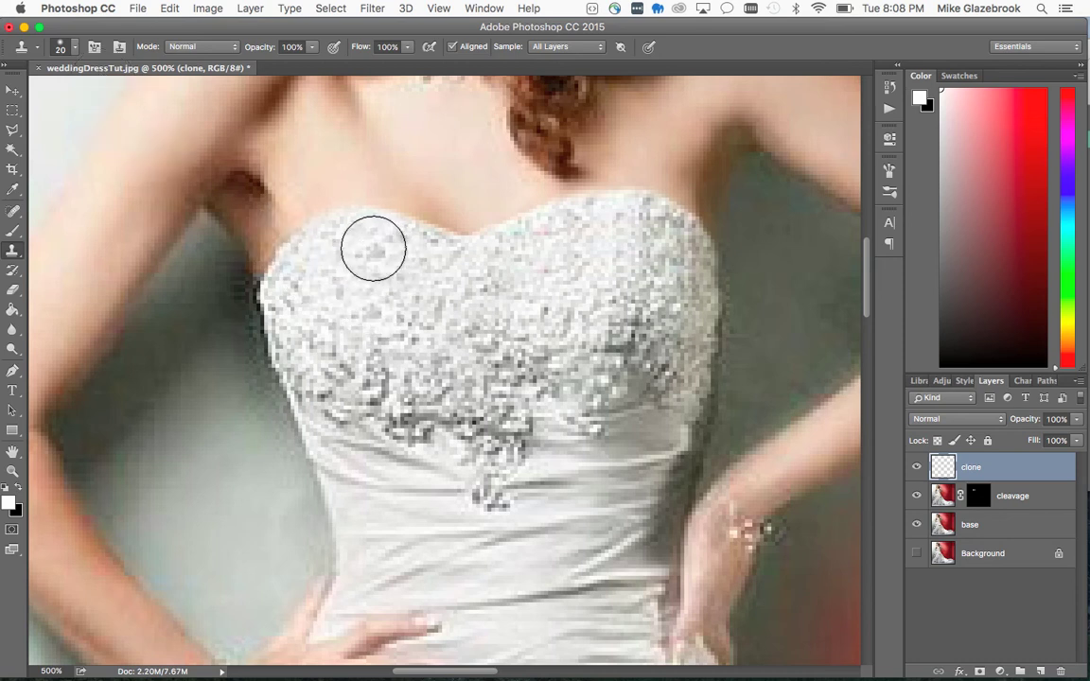
pyautogui.keyDown('alt'); pyautogui.click(360, 324); pyautogui.keyUp('alt')
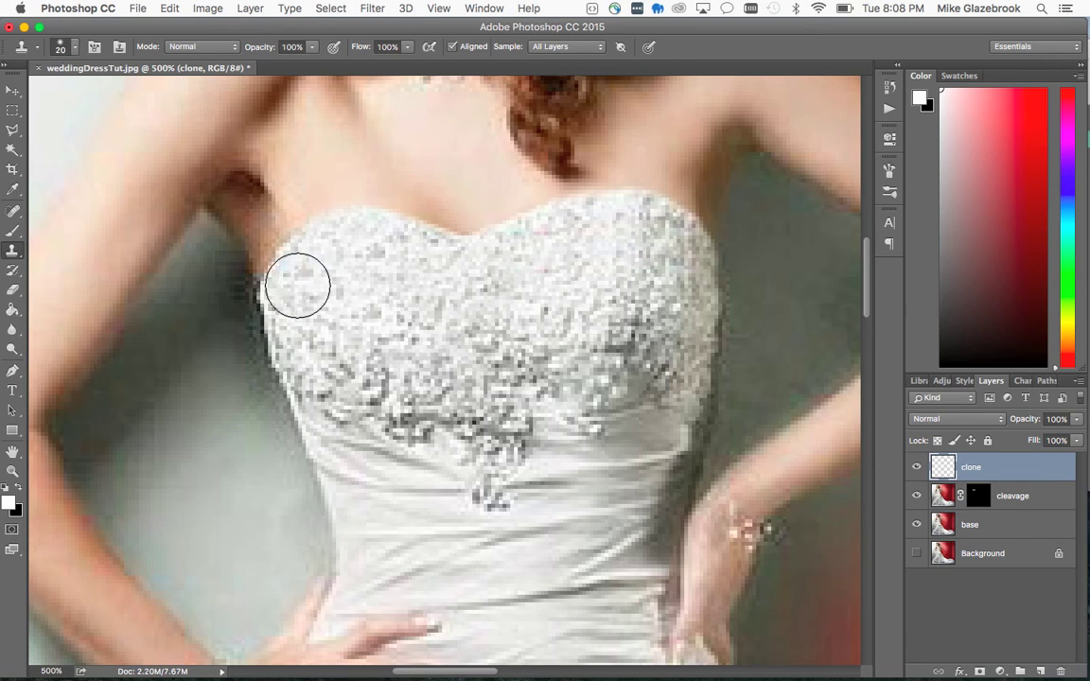
pyautogui.keyDown('alt'); pyautogui.click(565, 312); pyautogui.keyUp('alt')
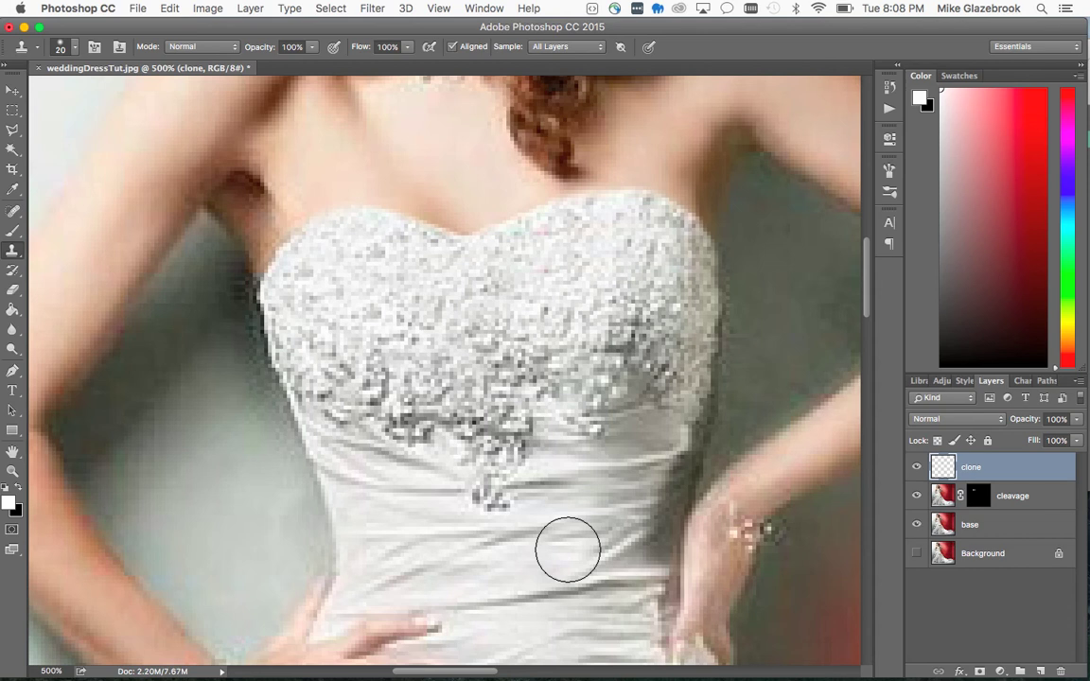
# Keep the clone layer above cleavage and select both layers with the Move tool.
pyautogui.press('super+bracketleft')
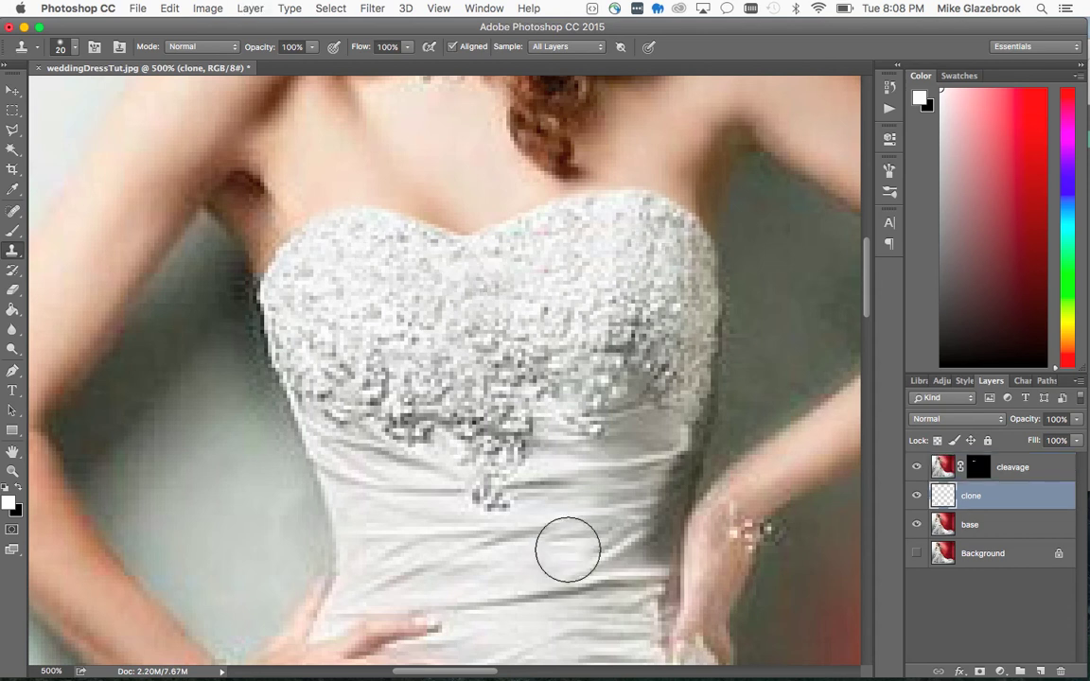
pyautogui.press('super+bracketright')
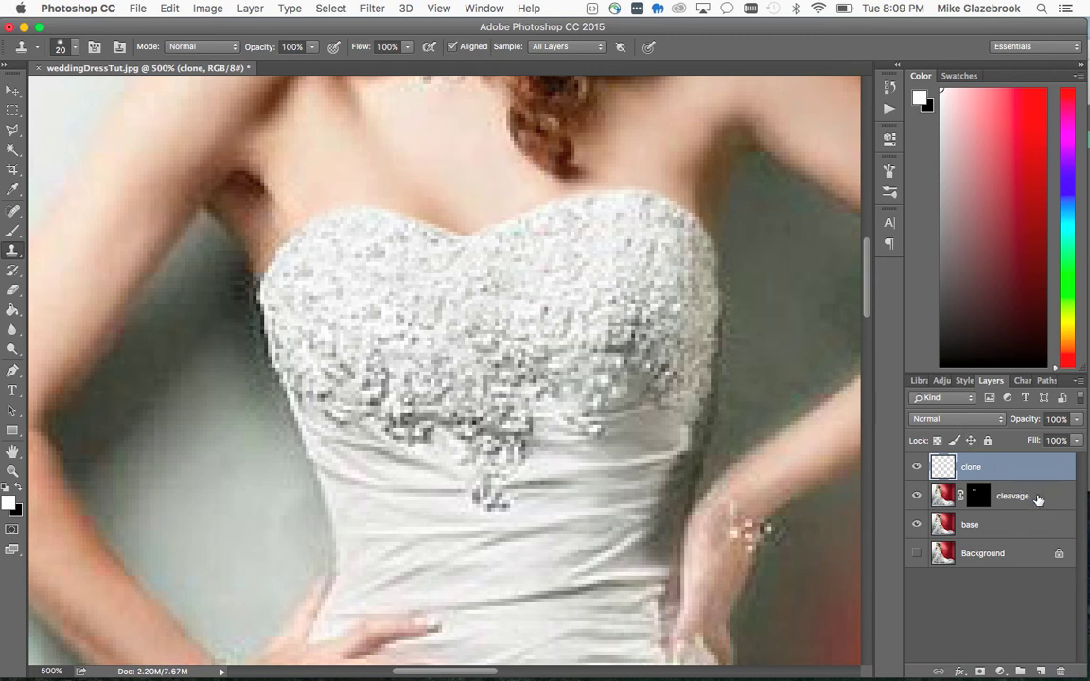
pyautogui.keyDown('shift'); pyautogui.click(1029, 497); pyautogui.keyUp('shift')
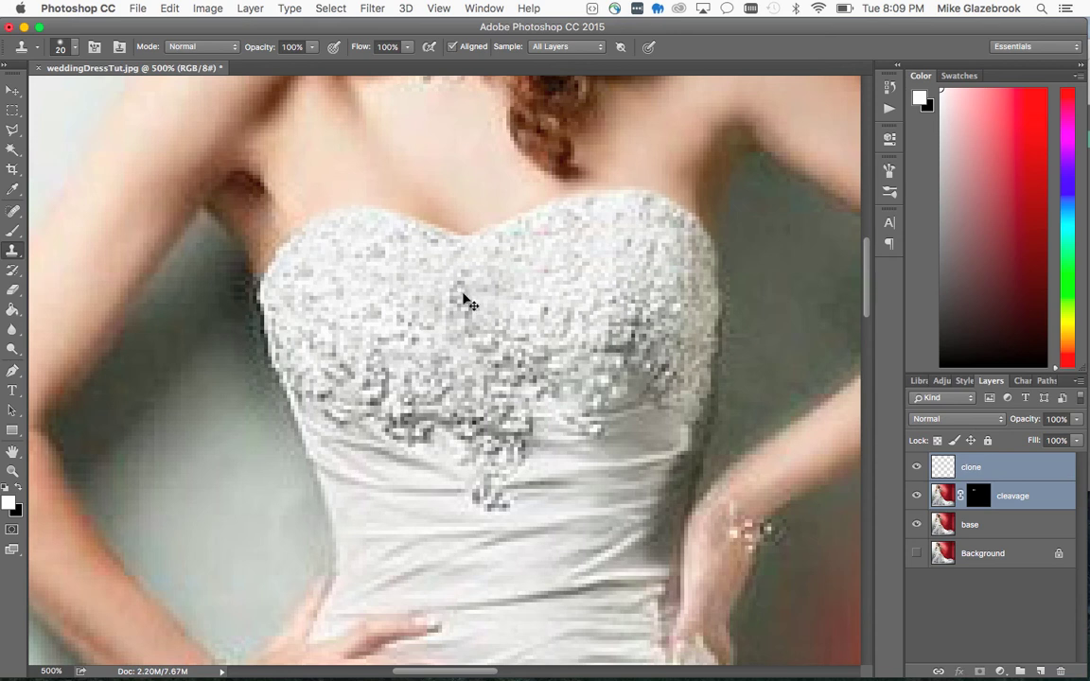
pyautogui.press('v')
# Nudge both layers up and down to fine-tune the neckline position, then zoom out.
pyautogui.press('Down')
pyautogui.press('Down')
pyautogui.press('Down')
pyautogui.press('Down')
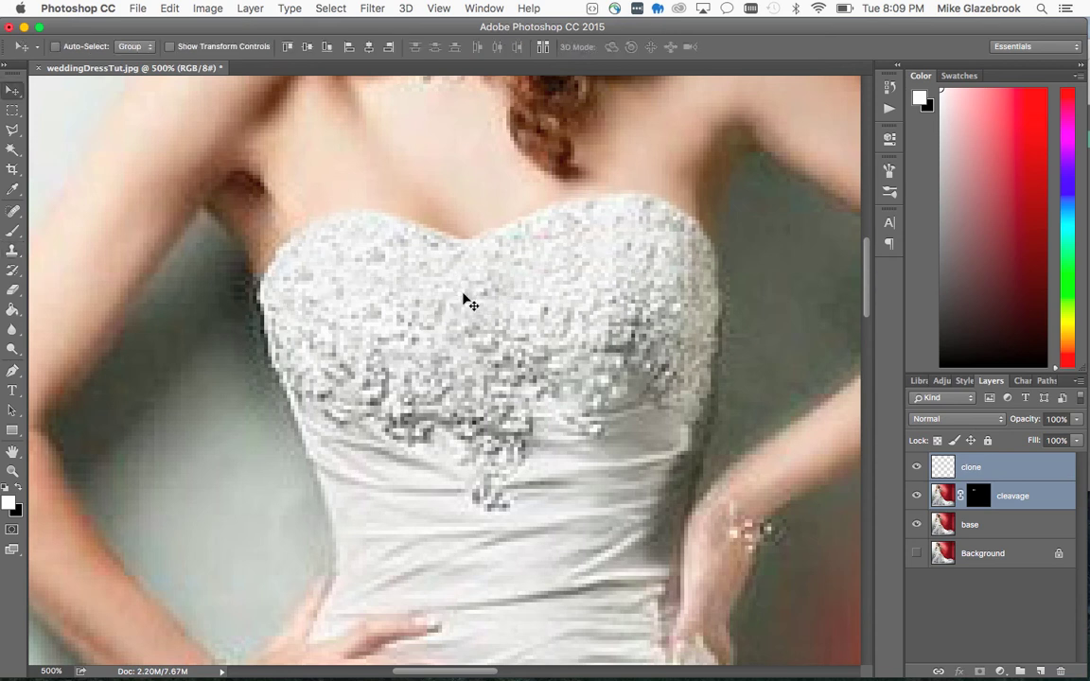
pyautogui.press('Up')
pyautogui.press('Up')
pyautogui.press('Up')
pyautogui.press('Up')
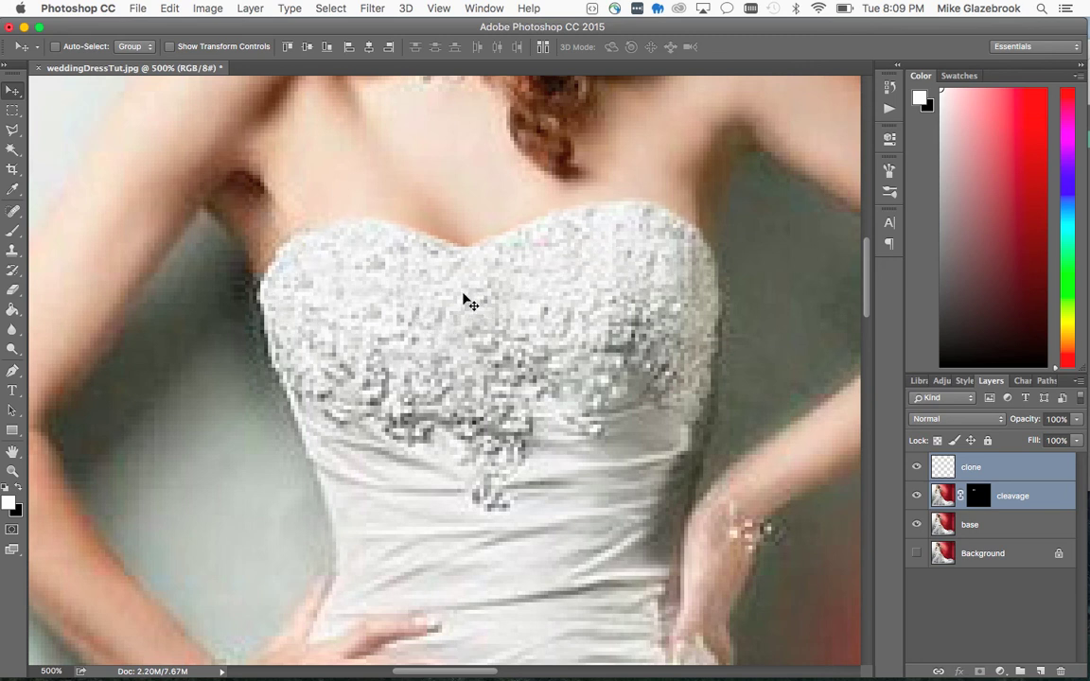
pyautogui.press('Down')
pyautogui.press('Down')
pyautogui.press('Down')
pyautogui.press('Down')
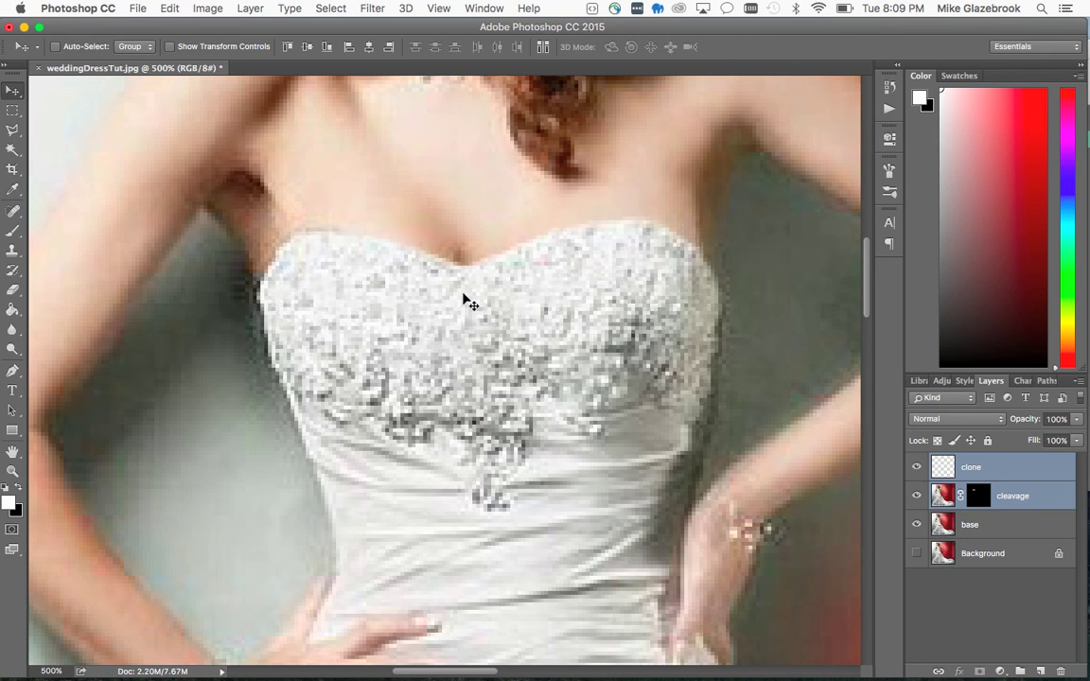
pyautogui.press('Up')
pyautogui.press('Up')
pyautogui.press('Up')
pyautogui.press('Up')
pyautogui.press('Up')
pyautogui.press('Up')
pyautogui.press('Up')
pyautogui.press('Up')
pyautogui.press('Up')
pyautogui.press('Up')
pyautogui.press('Up')
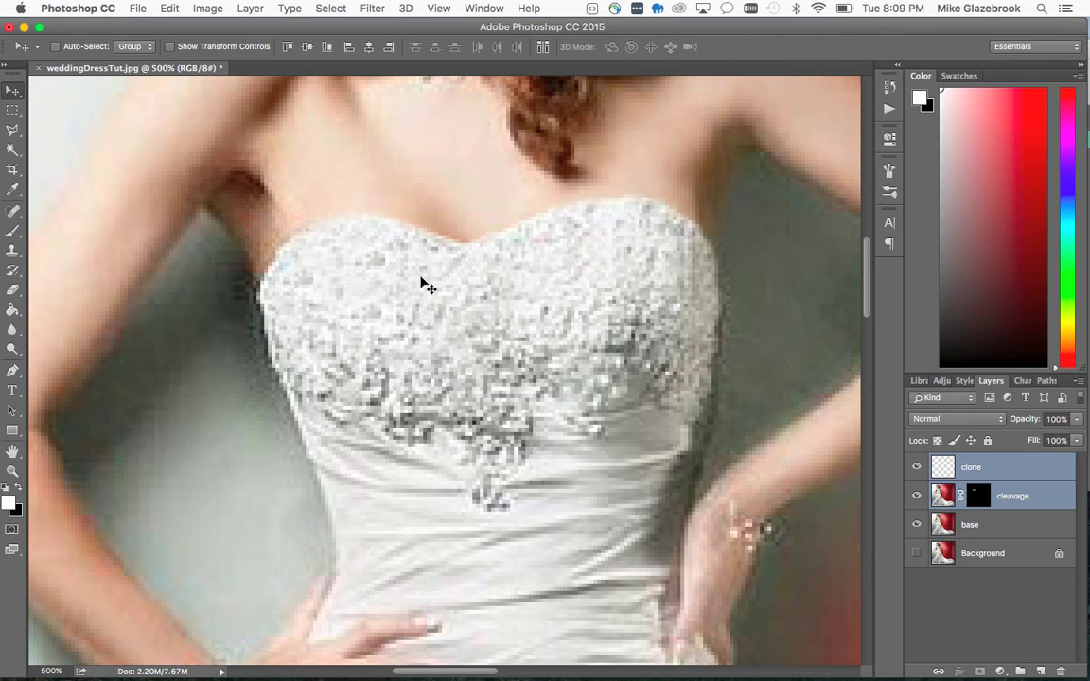
pyautogui.press('Up')
pyautogui.press('Up')
pyautogui.press('Down')
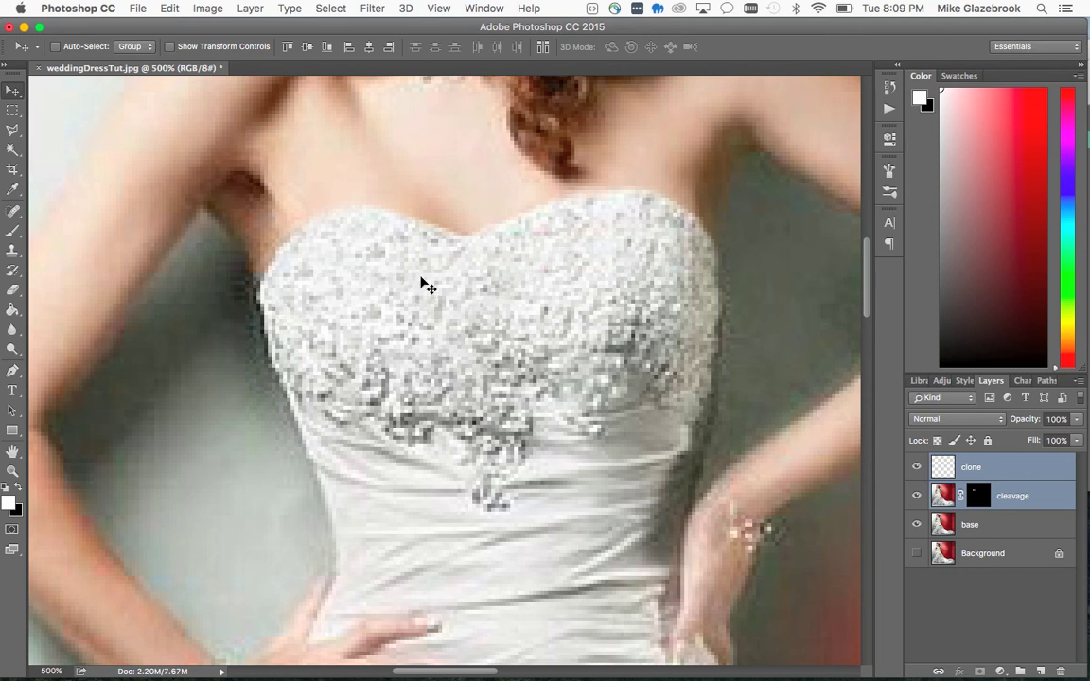
pyautogui.press('Down')
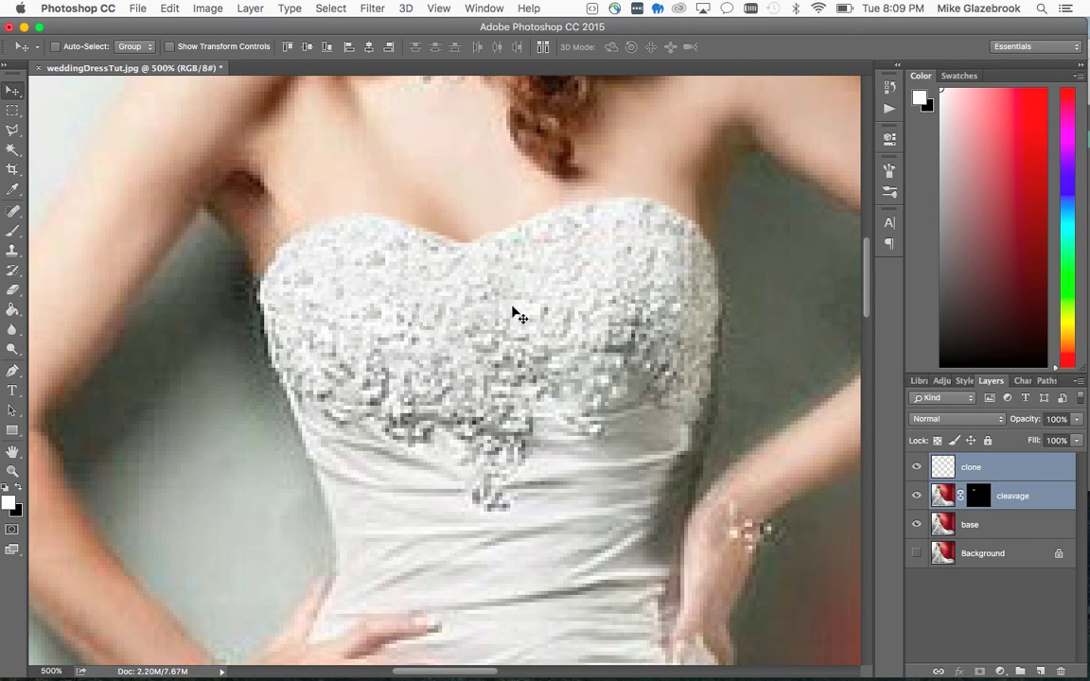
pyautogui.press('Down')
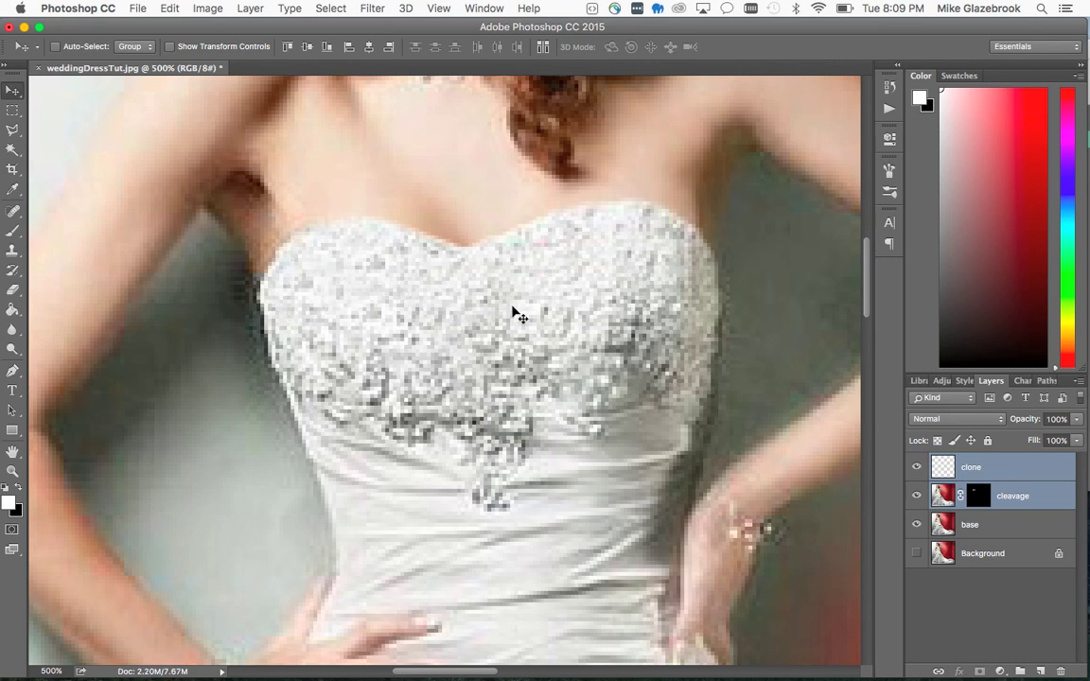
pyautogui.press('super+minus')
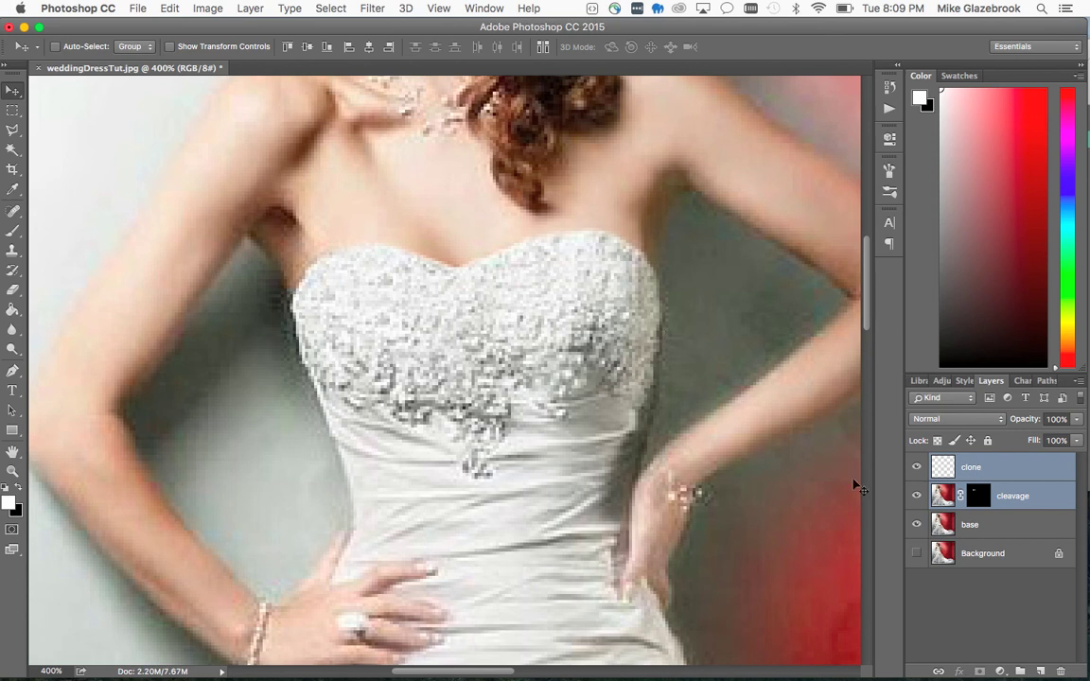
# Group the clone and cleavage layers into Group 1 and hide then show it.
pyautogui.click(1020, 674)
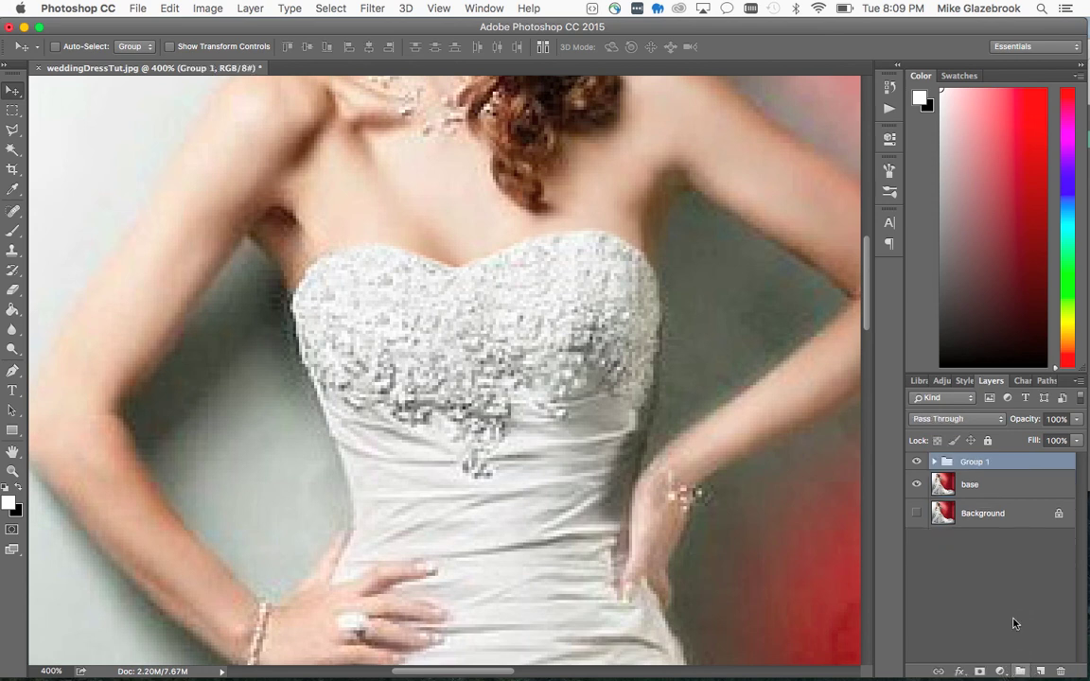
pyautogui.click(916, 462)
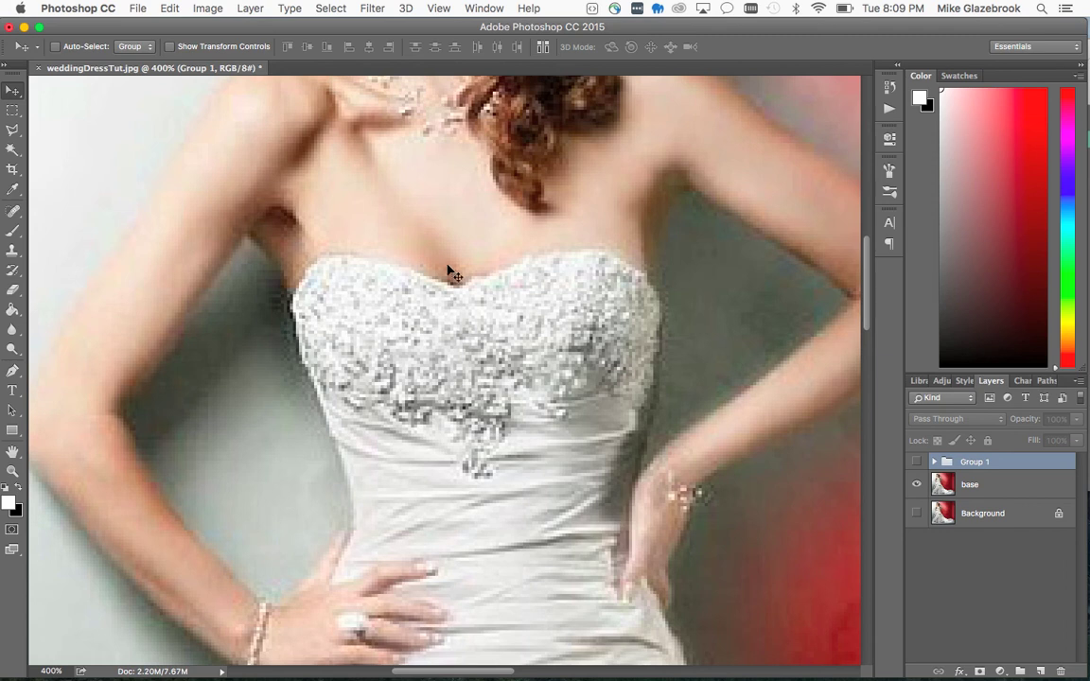
pyautogui.click(917, 463)
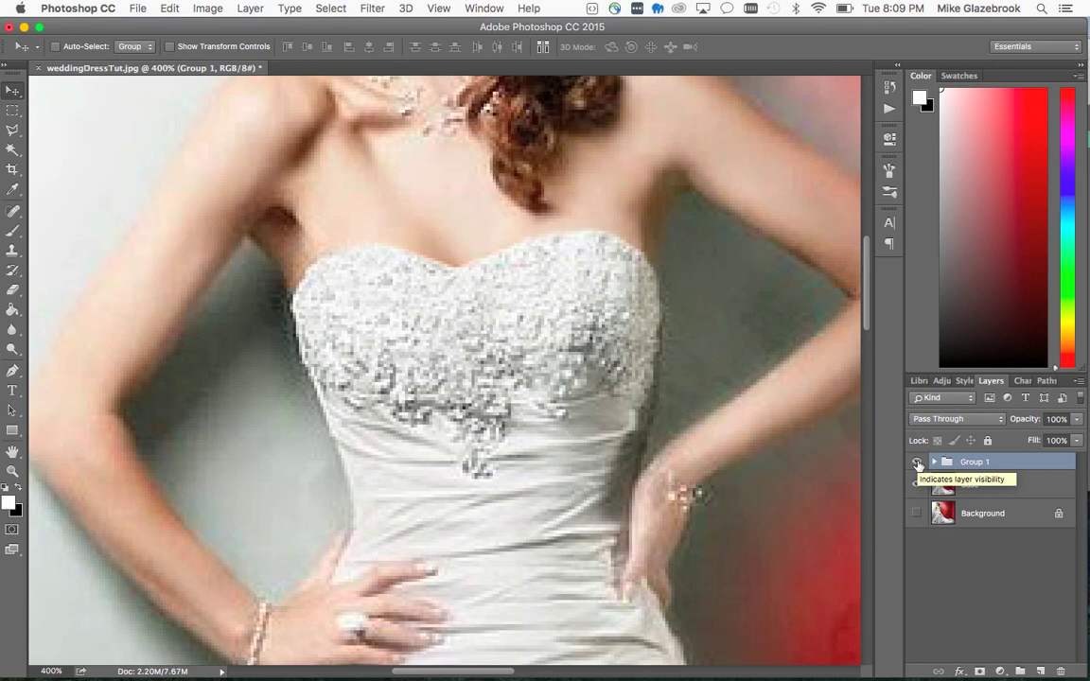
# Toggle Group 1's visibility repeatedly to compare original and edited neckline, ending visible.
pyautogui.click(917, 463)
pyautogui.click(918, 464)
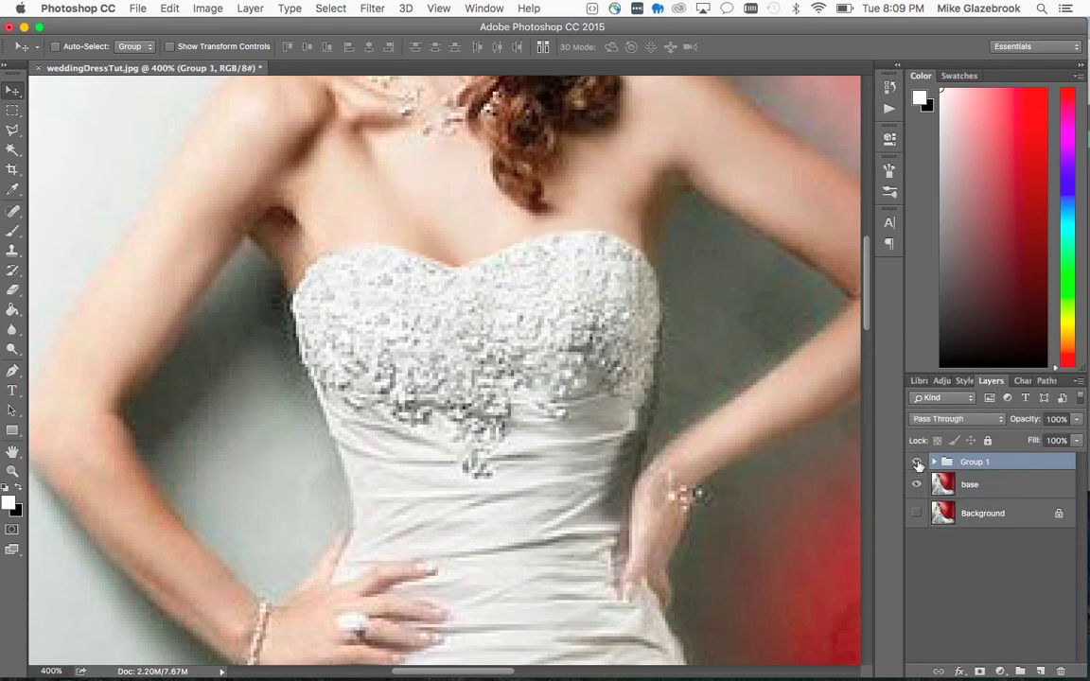
pyautogui.click(917, 464)
pyautogui.click(917, 464)
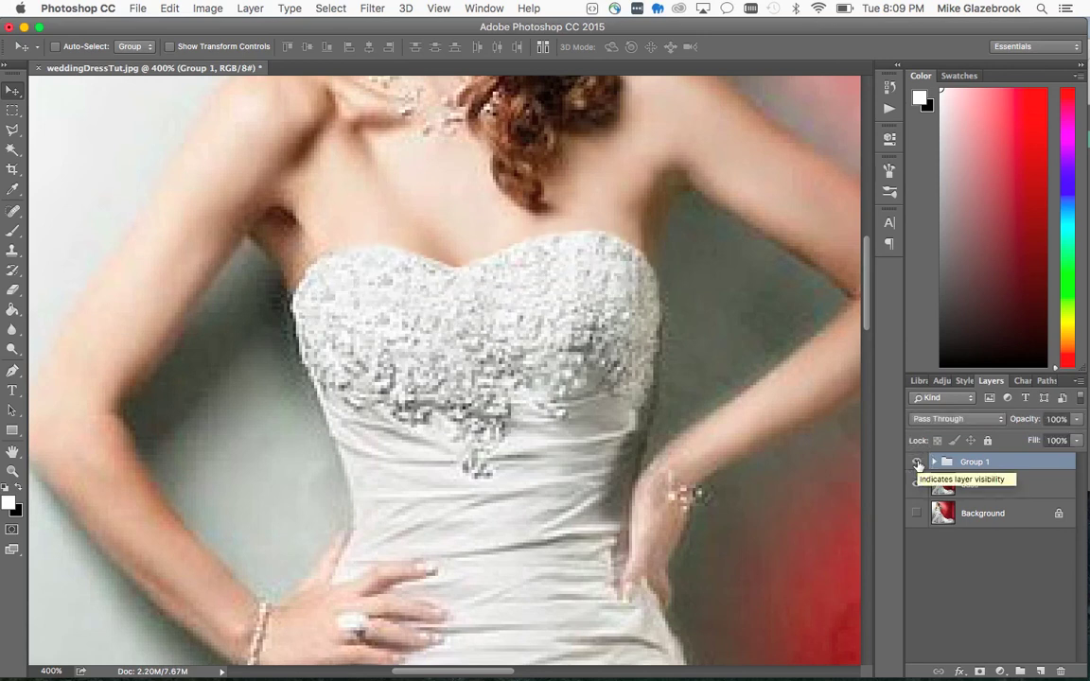
pyautogui.click(917, 464)
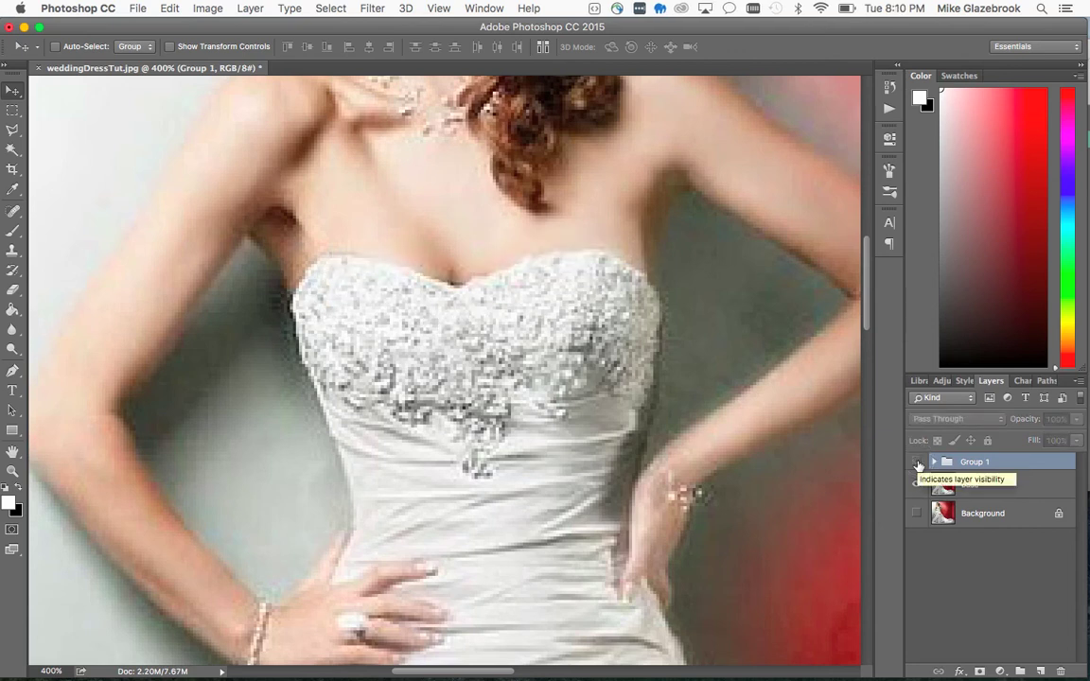
pyautogui.click(917, 465)
pyautogui.click(917, 464)
pyautogui.click(917, 463)
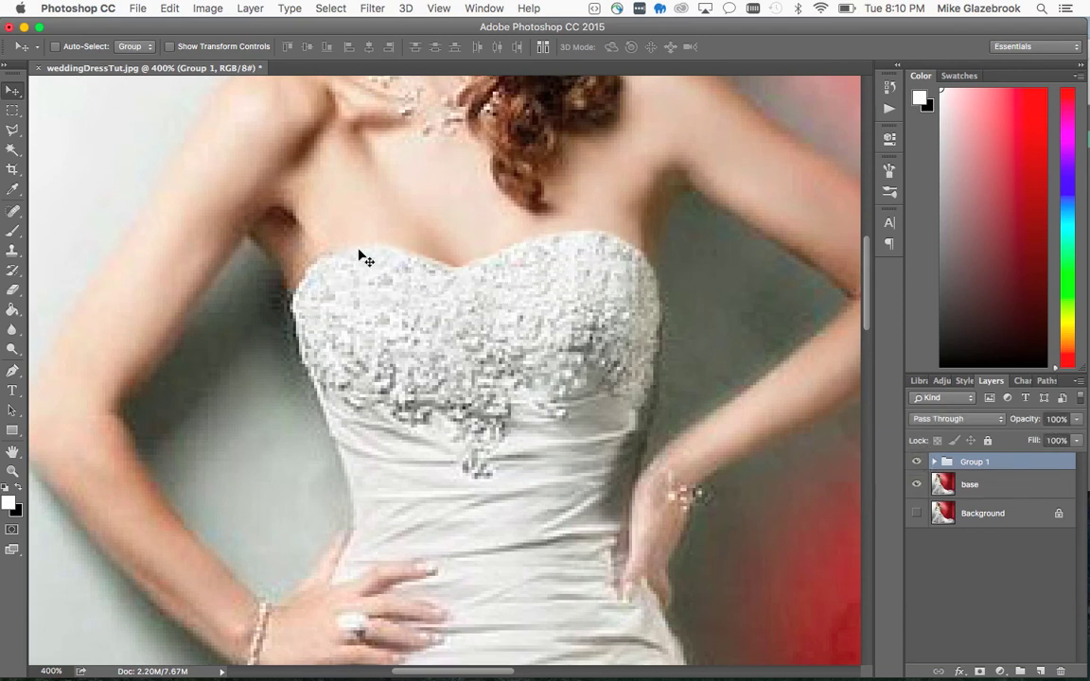